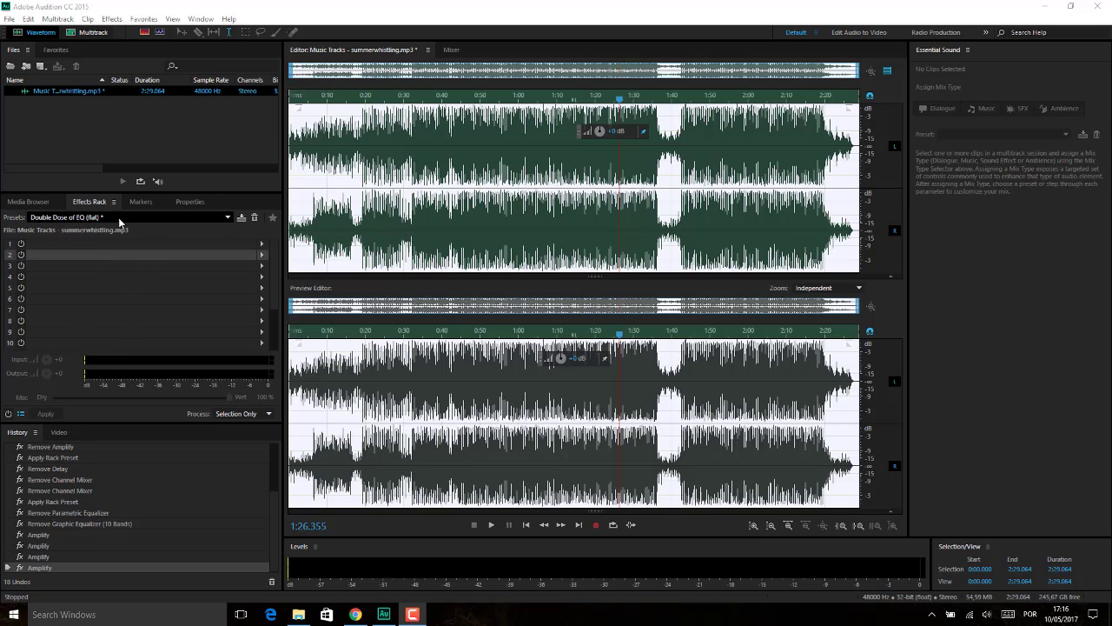
Apply the EQ-Compressor (flat) preset to the effects rack and preview the track from near its start.
left_click(228, 217)
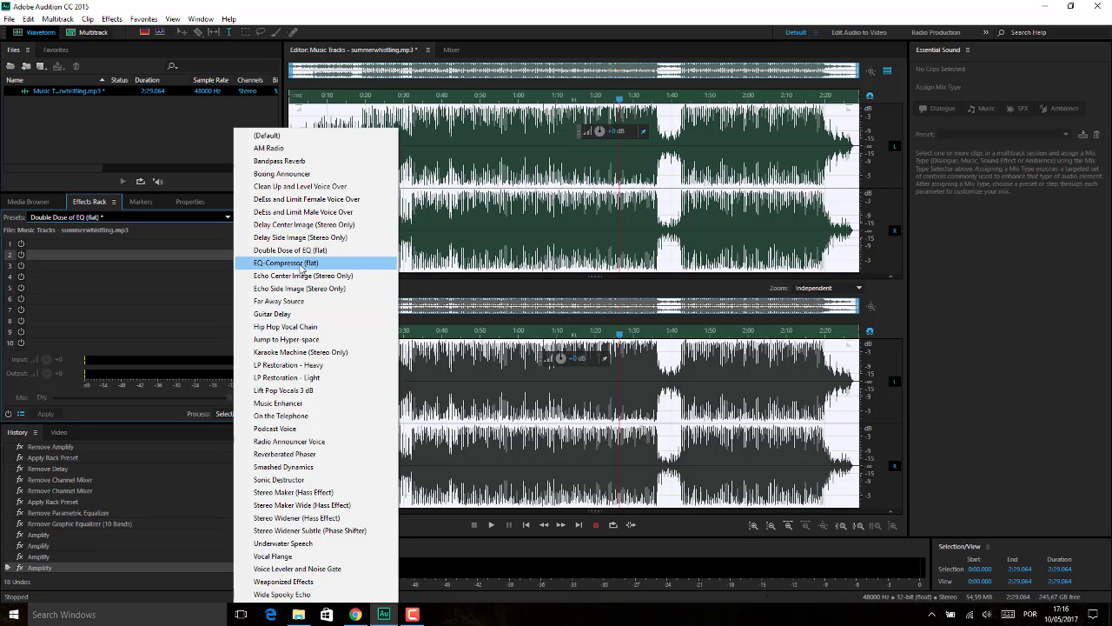
left_click(300, 263)
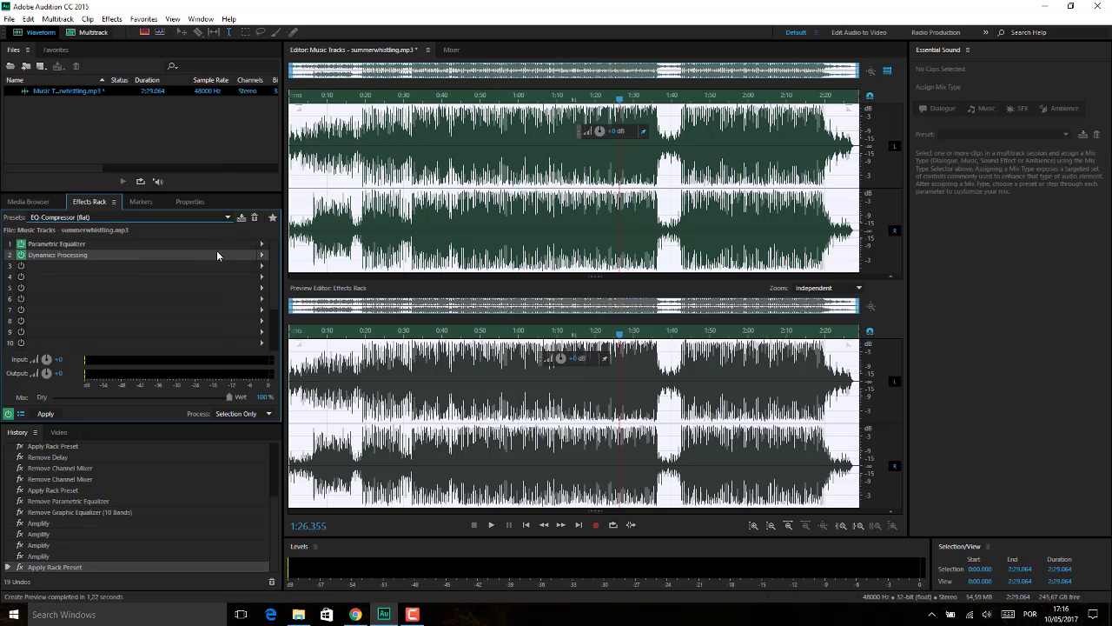
left_click(297, 304)
key("space")
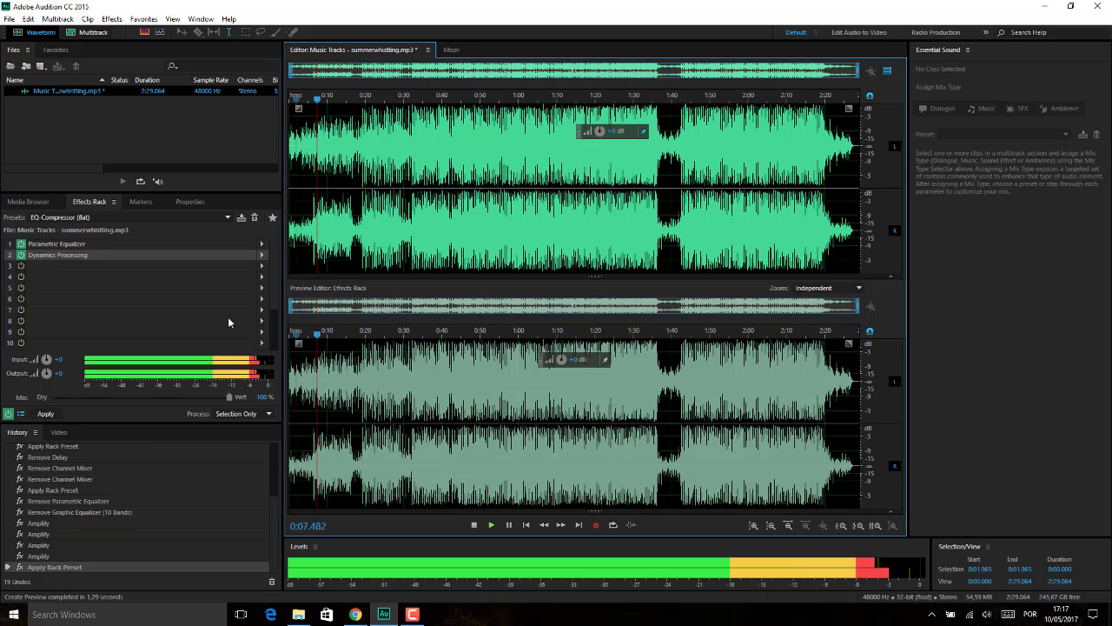
key("space")
In the rack's Parametric Equalizer, boost band 2 to about 15.2 dB at 221 Hz and band 4 to about 20.7 dB at 3239 Hz.
left_click(262, 244)
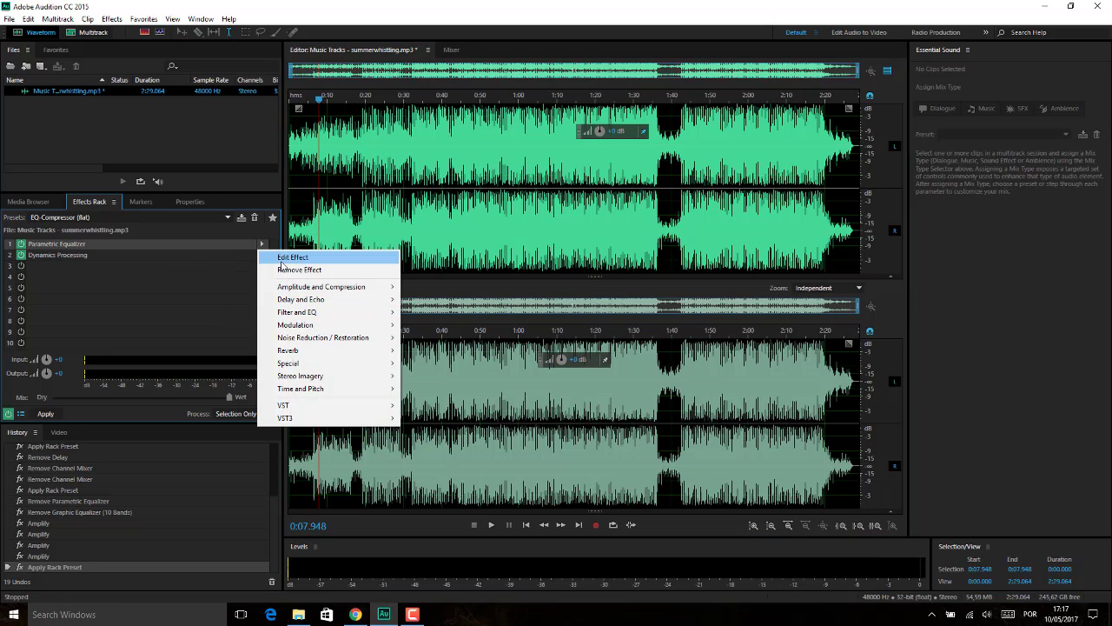
left_click(283, 259)
left_click_drag(510, 259, 512, 240)
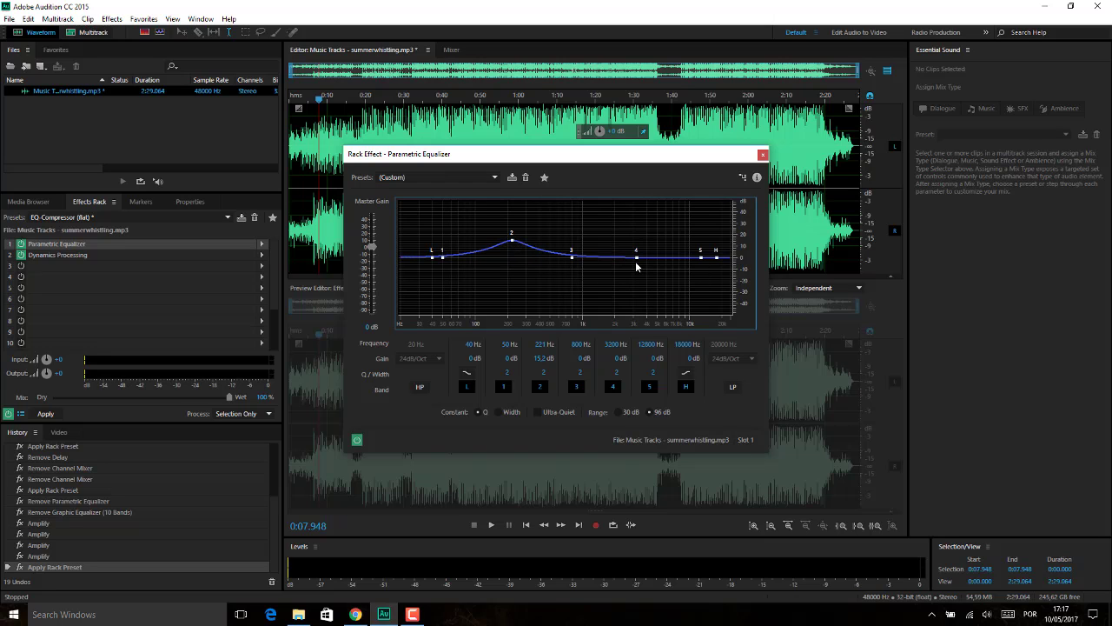
left_click_drag(637, 258, 637, 233)
Preview the boosted equalizer sound and undo the EQ-Compressor rack preset.
key("space")
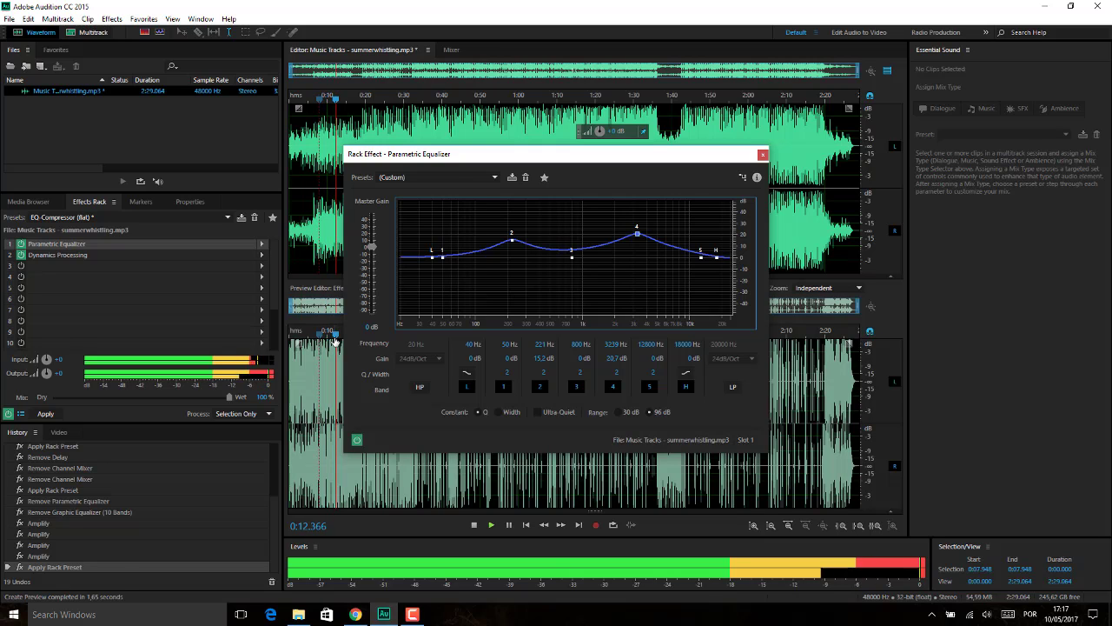
key("space")
key("ctrl+z")
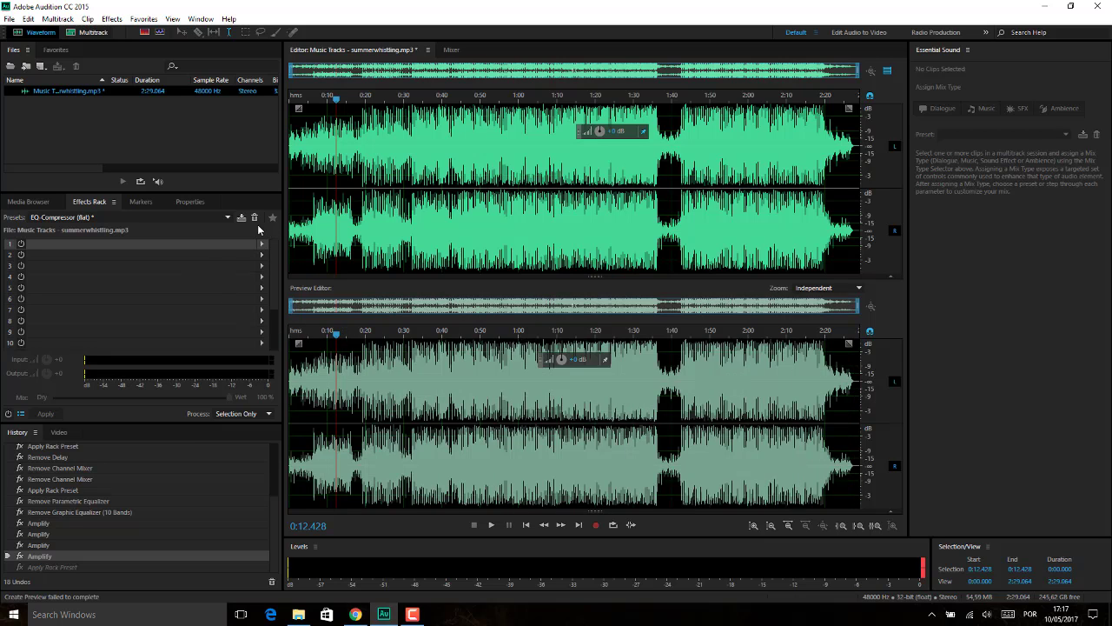
Apply the Echo Center Image (Stereo Only) preset to the effects rack and preview the track with it.
left_click(227, 218)
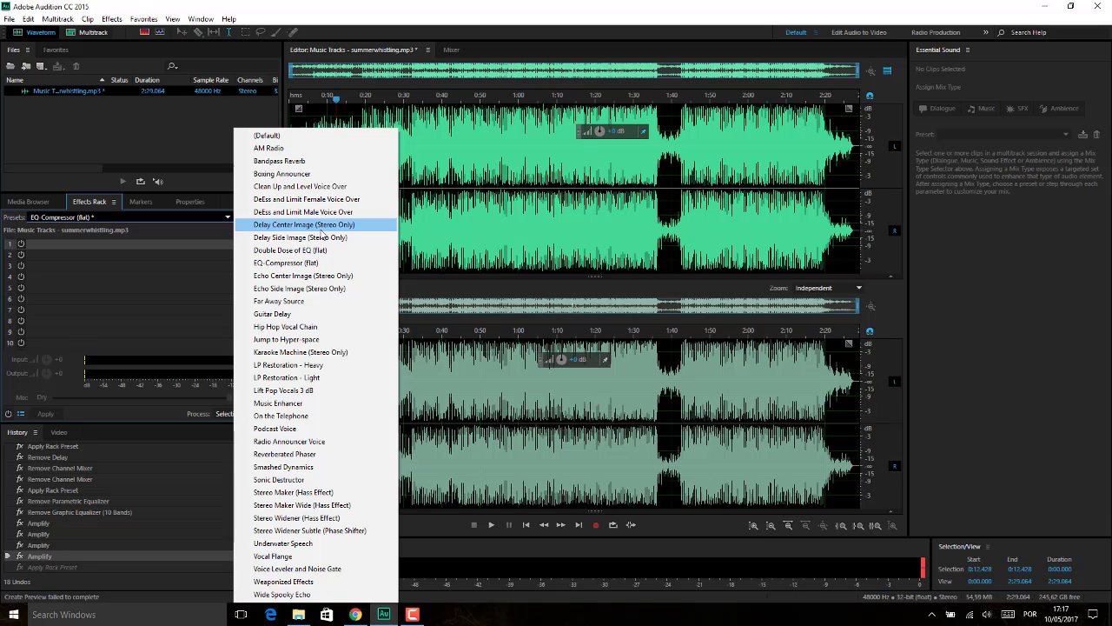
left_click(316, 275)
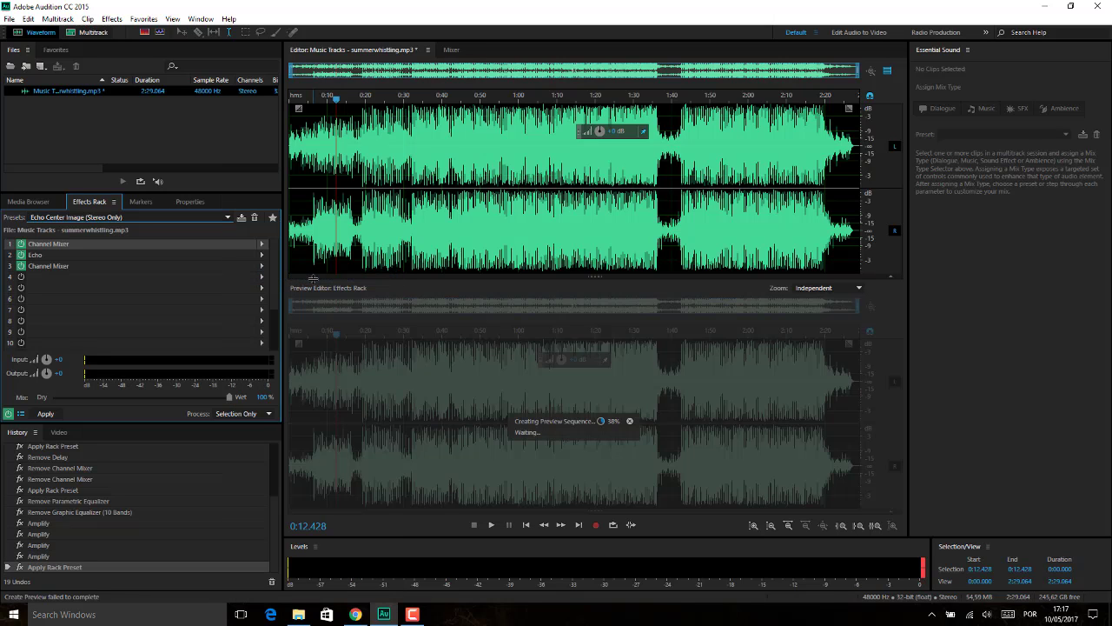
key("space")
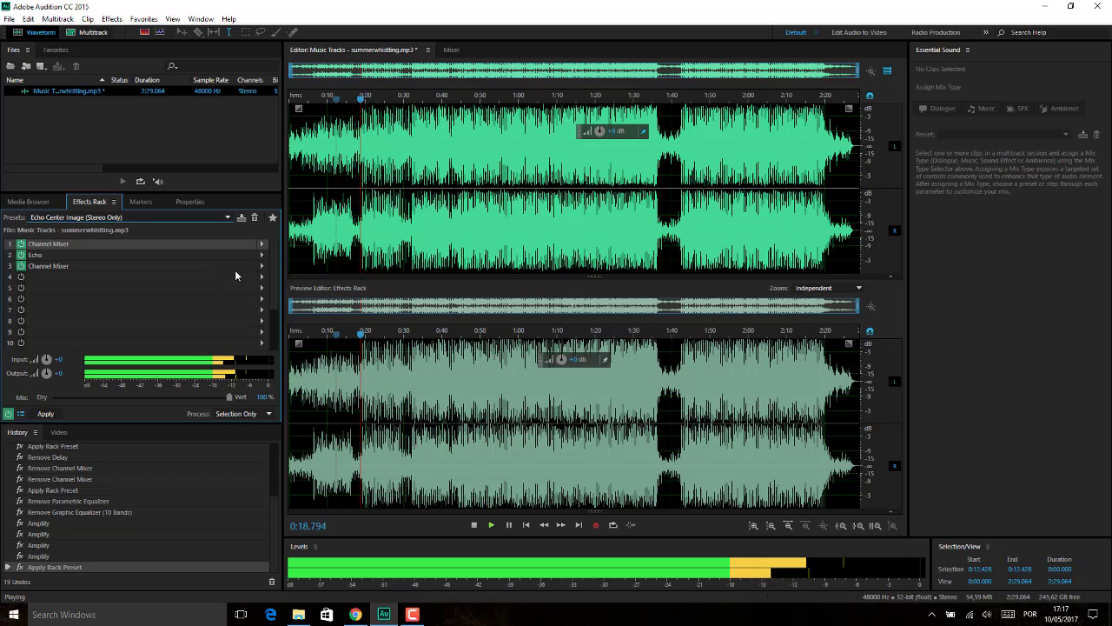
key("space")
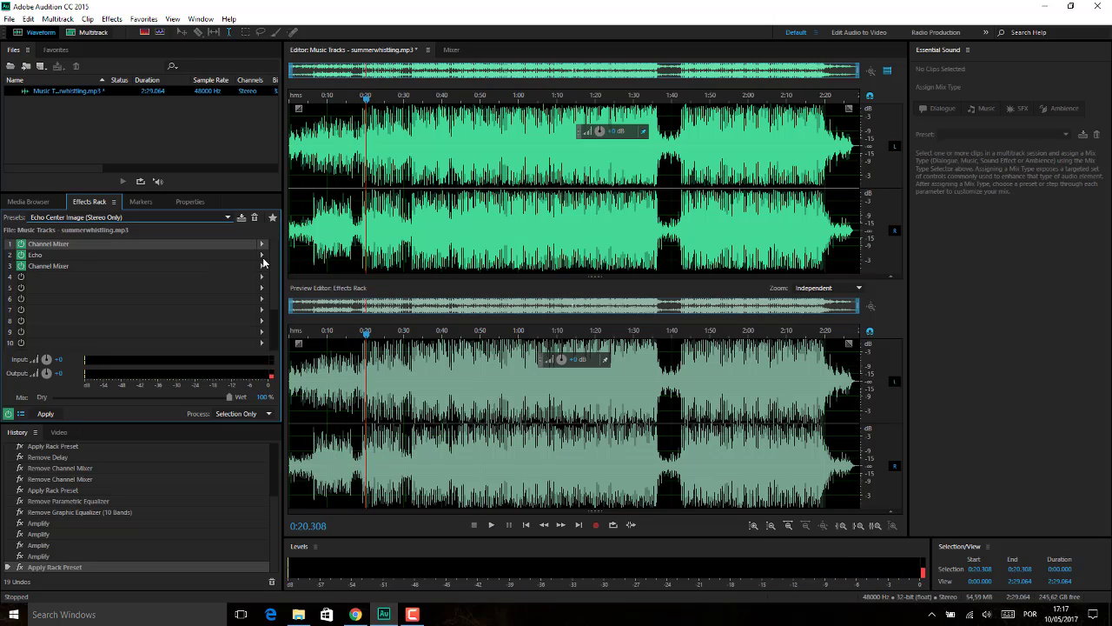
Open the rack's Echo effect and, during playback, raise its 86 Hz band to about 1.48 and 172 Hz band to about 6.79.
left_click(262, 255)
left_click(273, 268)
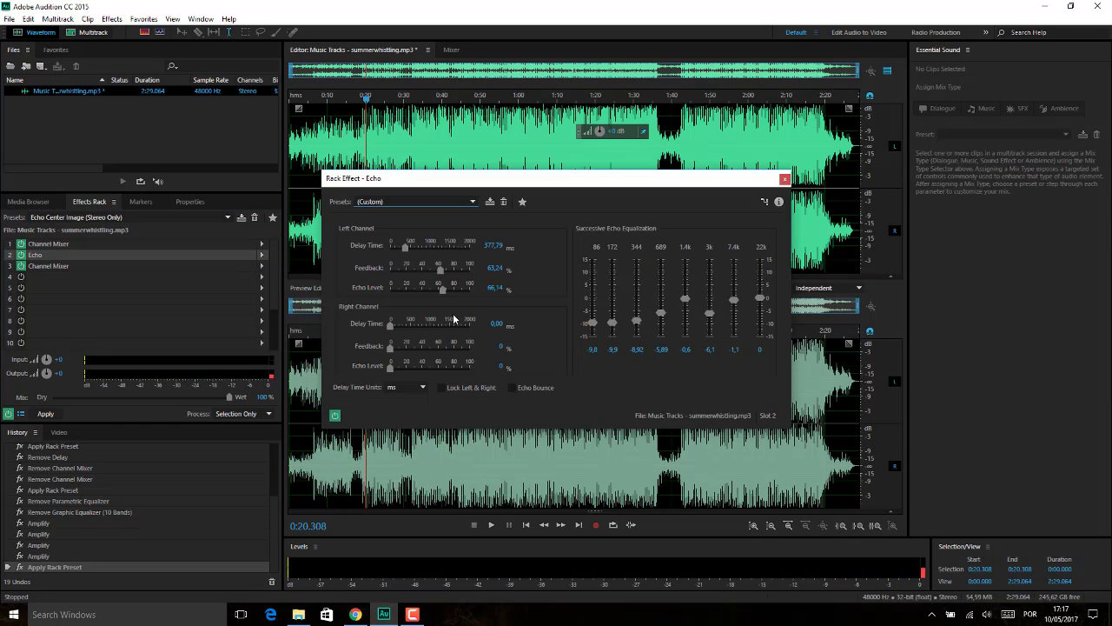
key("space")
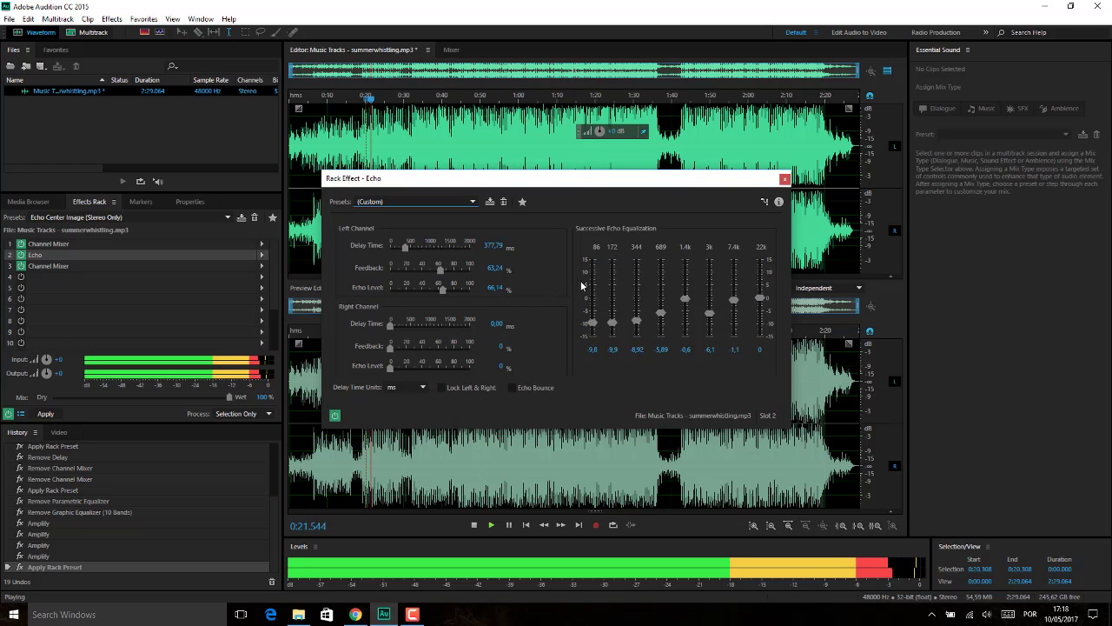
left_click_drag(593, 321, 614, 285)
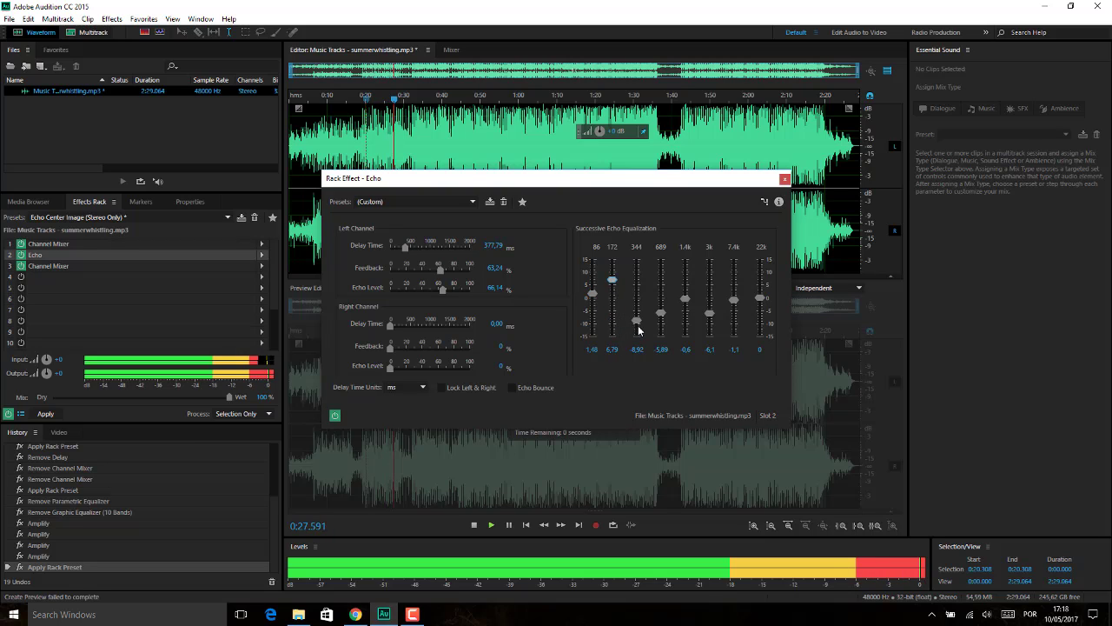
Adjust the echo equalization during playback to about -4.16 at 86 Hz, -0.2 at 172 Hz, 2.45 at 689 Hz and -4.43 at 1.4k.
left_click_drag(602, 212, 719, 180)
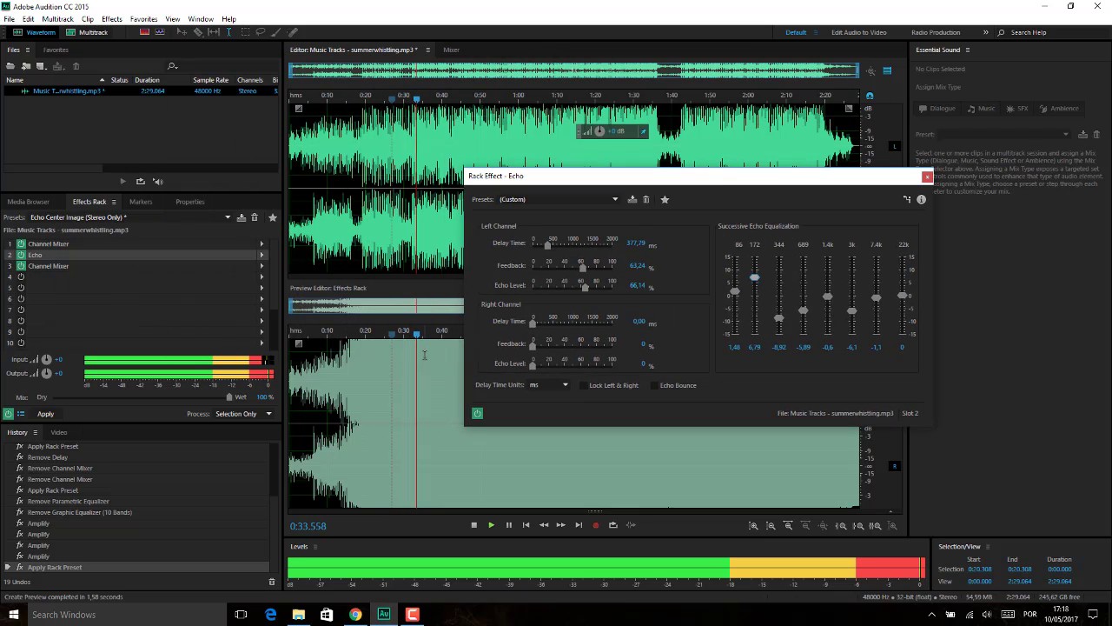
left_click_drag(754, 277, 735, 306)
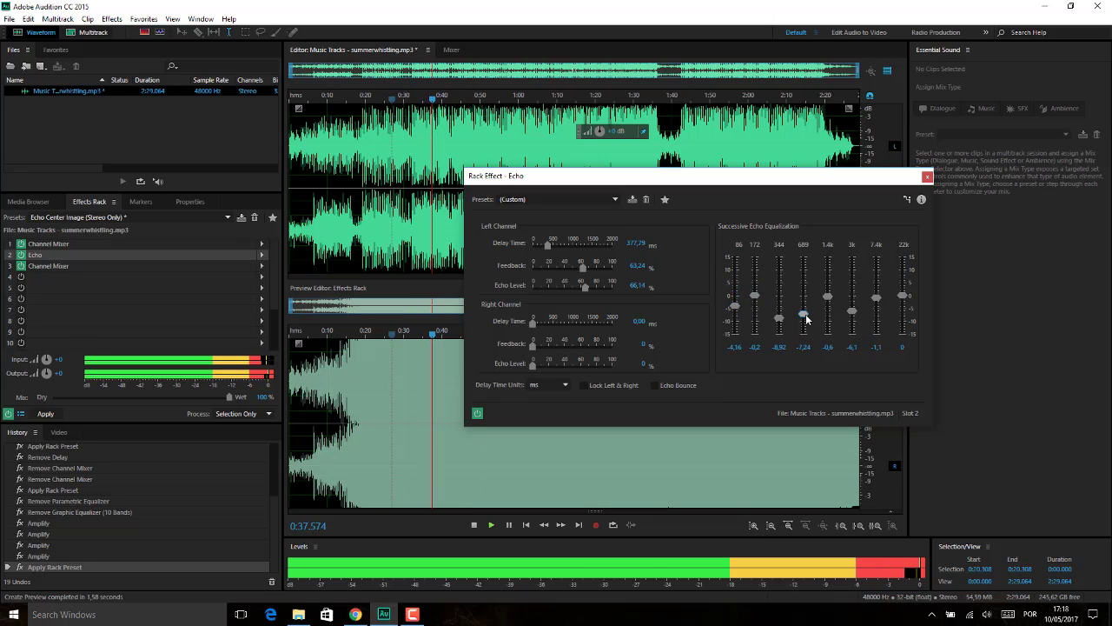
left_click_drag(803, 310, 832, 311)
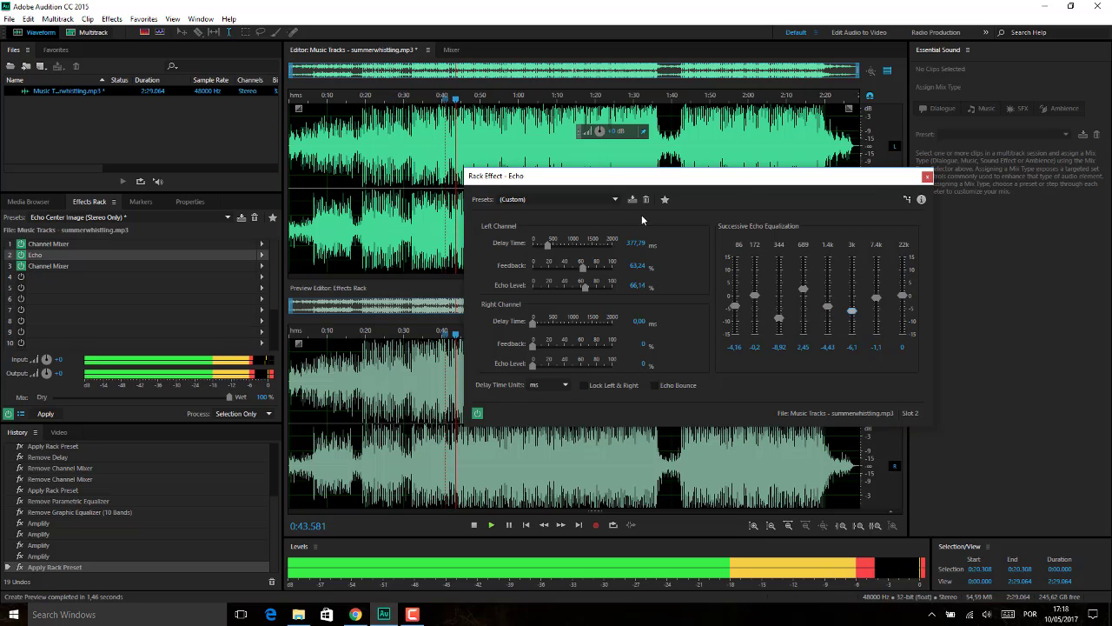
left_click_drag(615, 175, 748, 142)
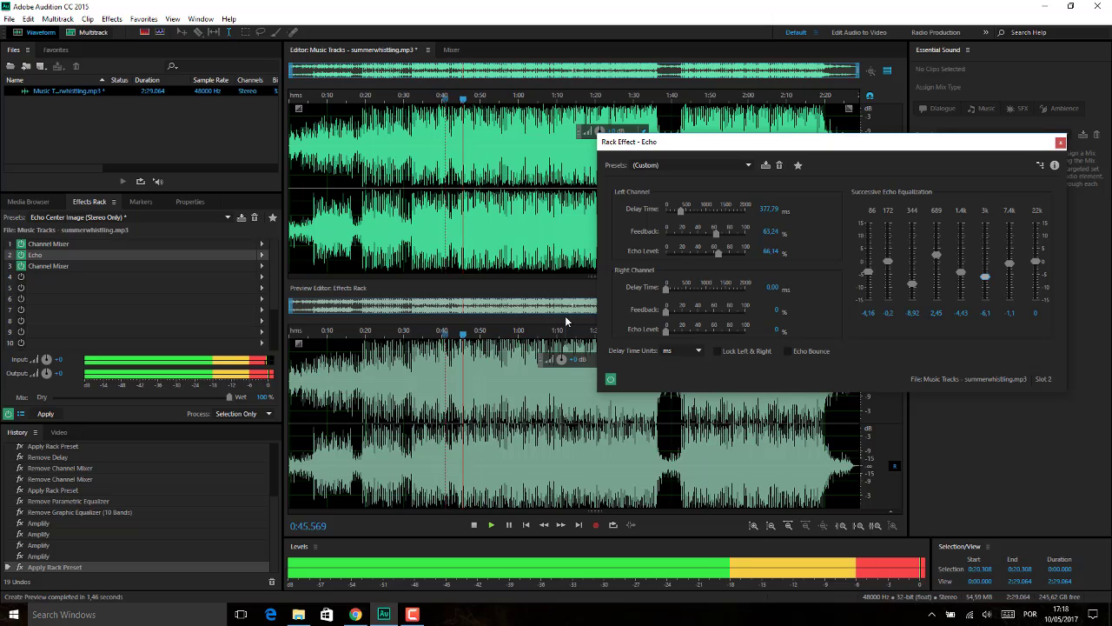
key("space")
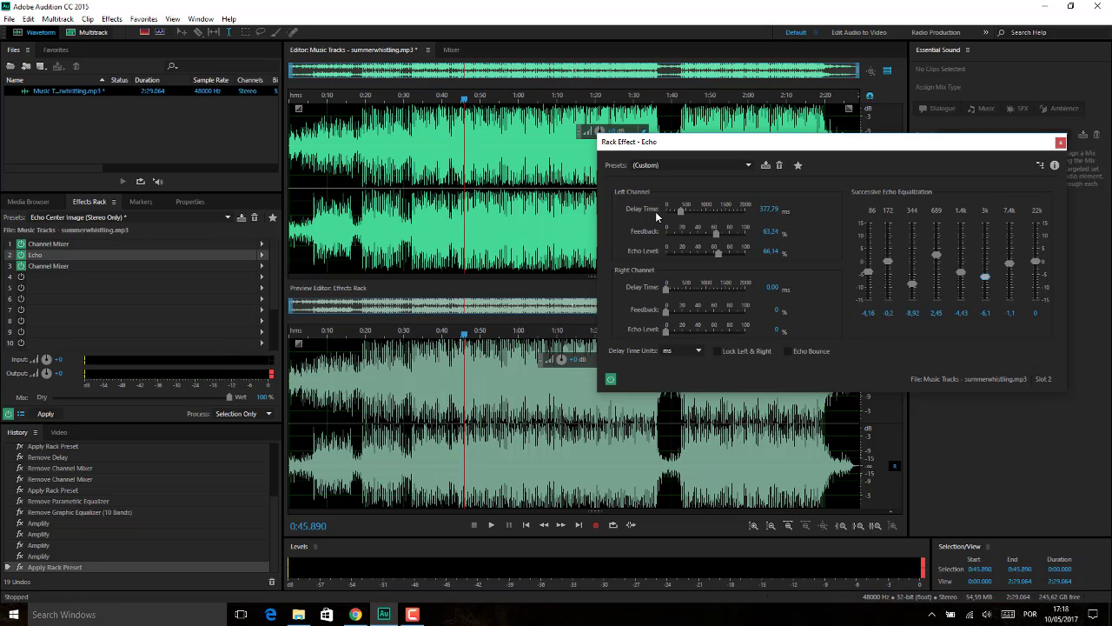
Set the echo's left delay time to about 290 ms, right delay time to about 292 ms and right echo level to about 67%.
left_click_drag(682, 214, 677, 214)
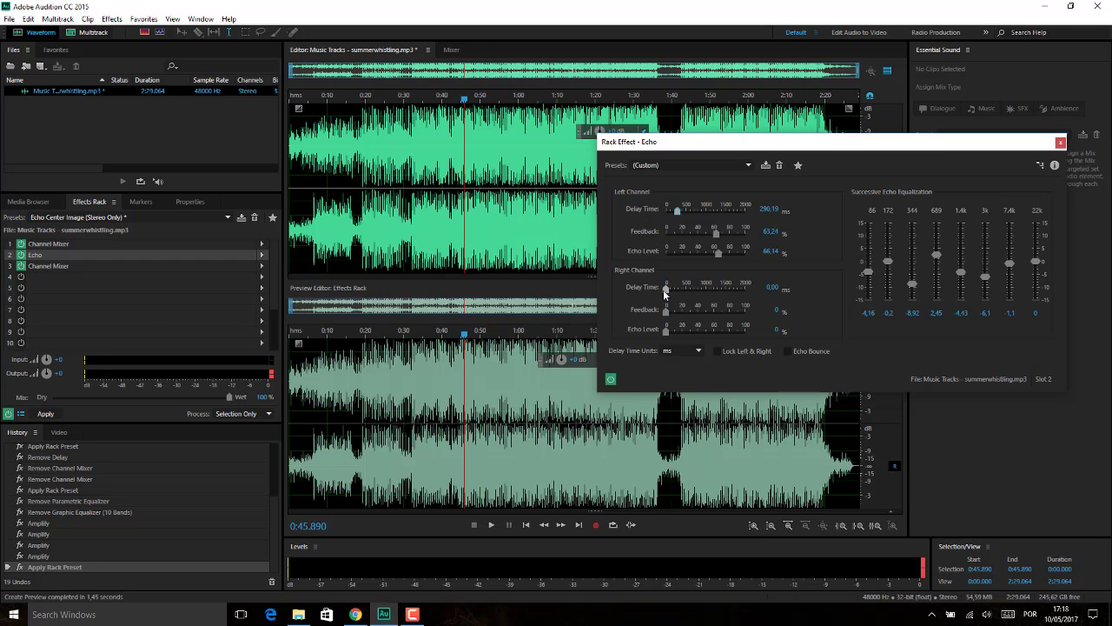
left_click_drag(666, 292, 669, 291)
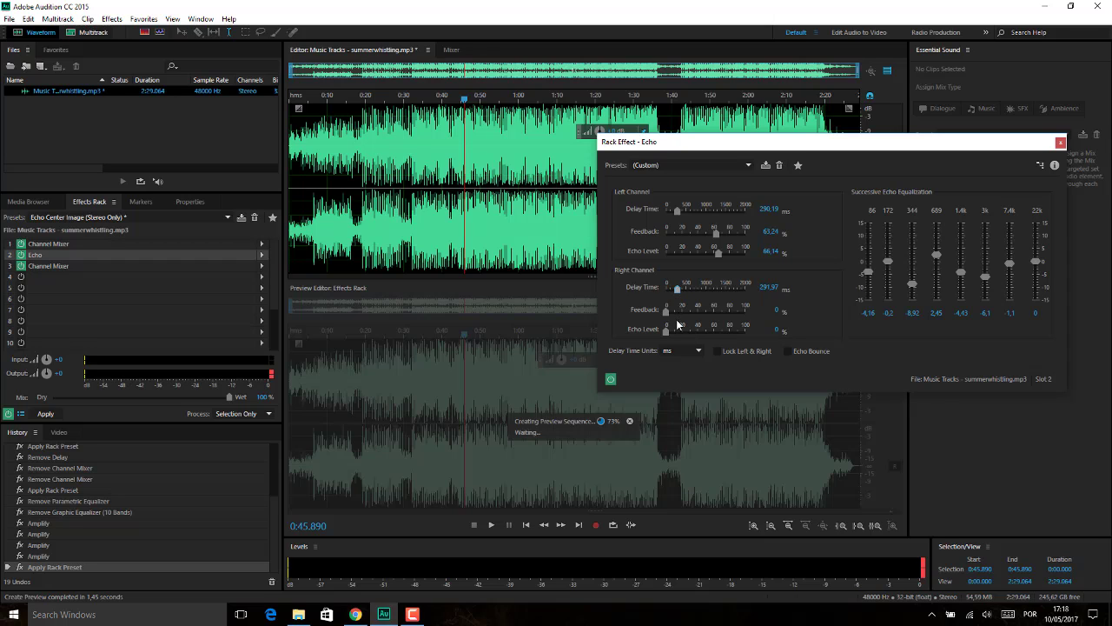
left_click_drag(667, 334, 674, 338)
Preview the adjusted echo from about 0:31 and amplify the track with the on-waveform volume control.
left_click(409, 378)
key("space")
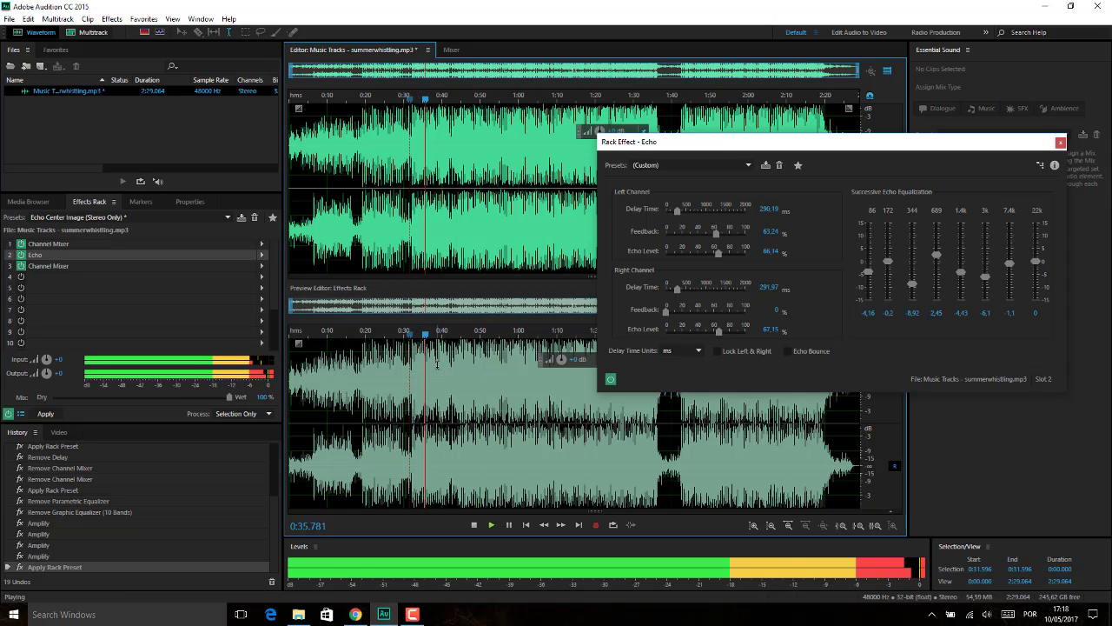
key("space")
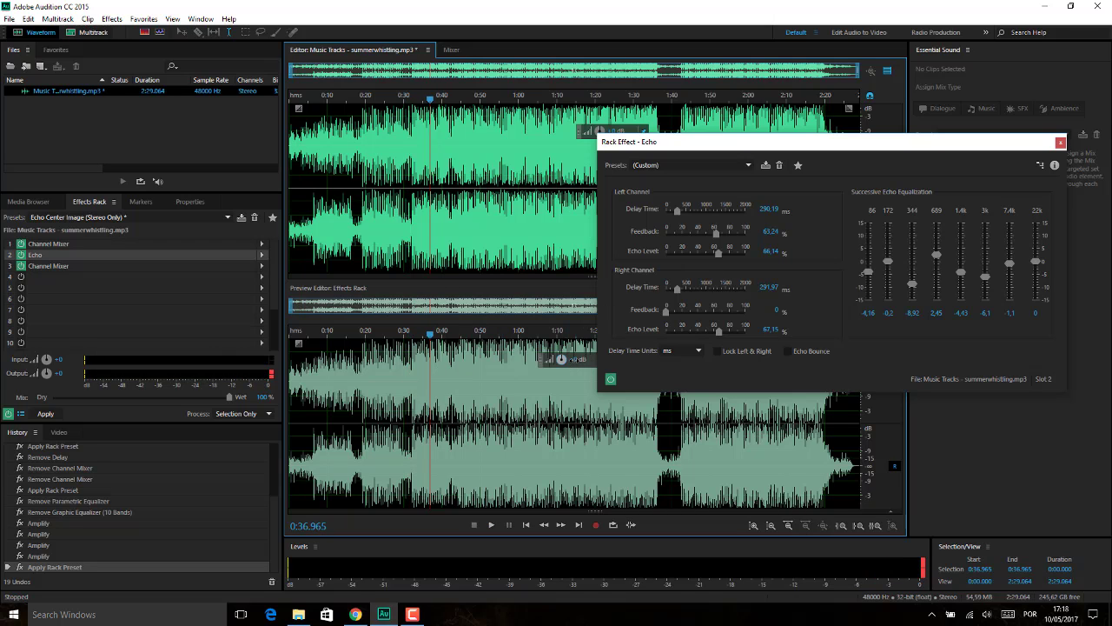
left_click_drag(561, 358, 574, 361)
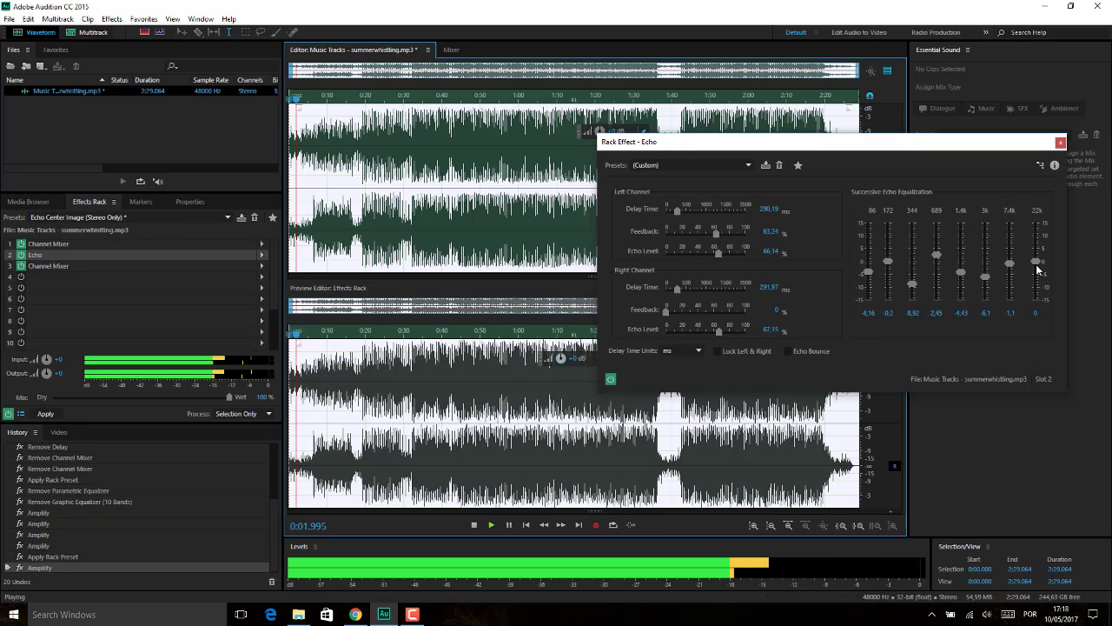
Try several levels for the echo's 22k equalization band during playback and settle on about -2.03.
left_click_drag(1037, 263, 1037, 243)
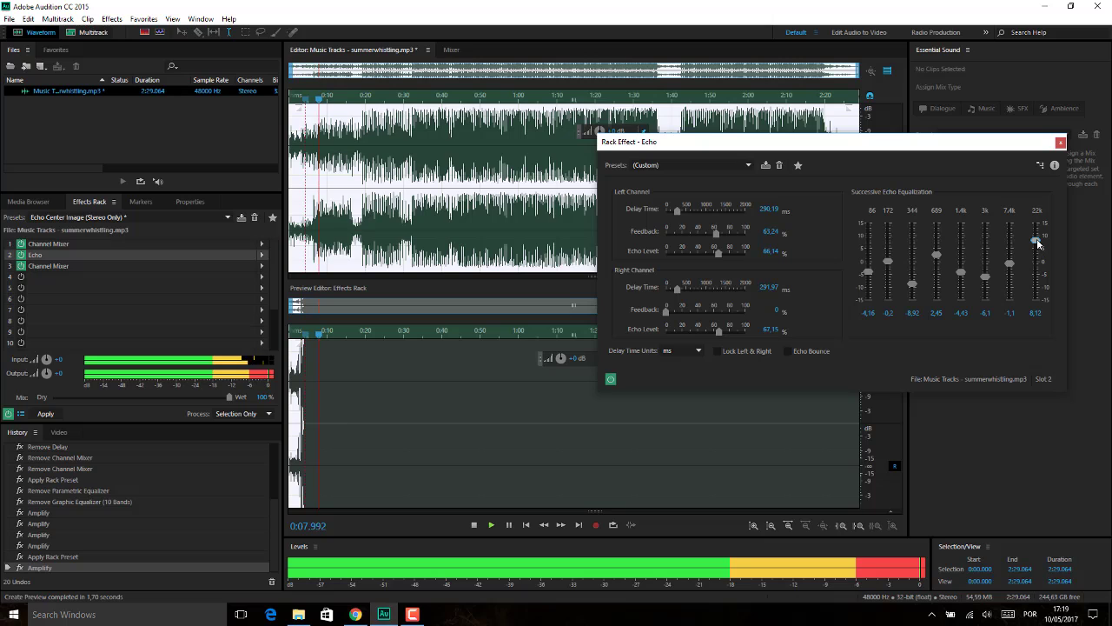
left_click_drag(1038, 244, 1038, 252)
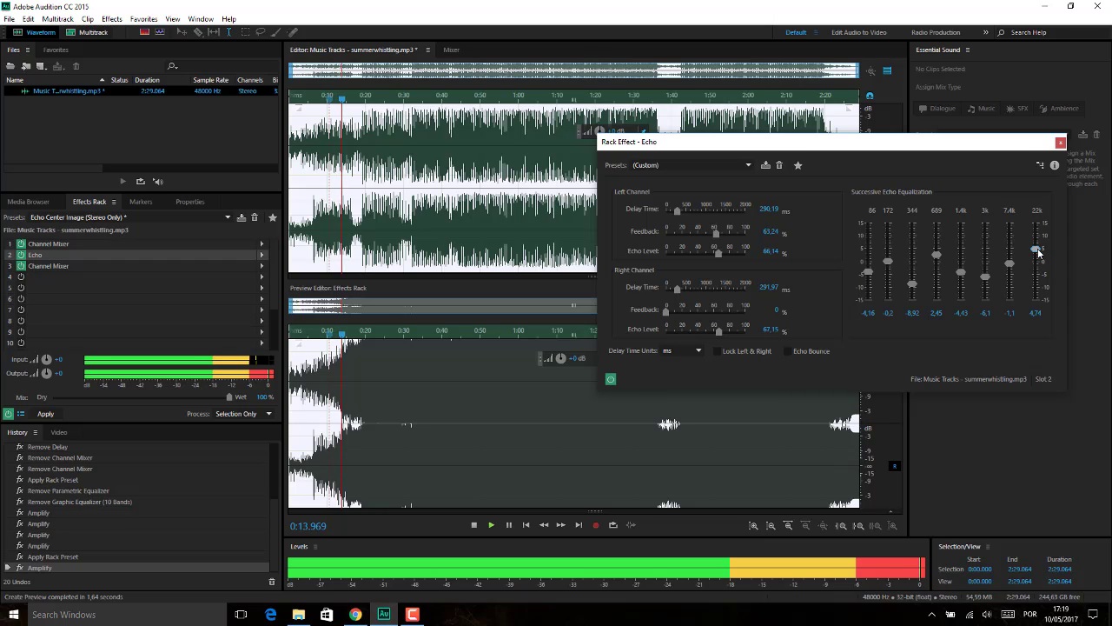
left_click_drag(1038, 252, 1040, 258)
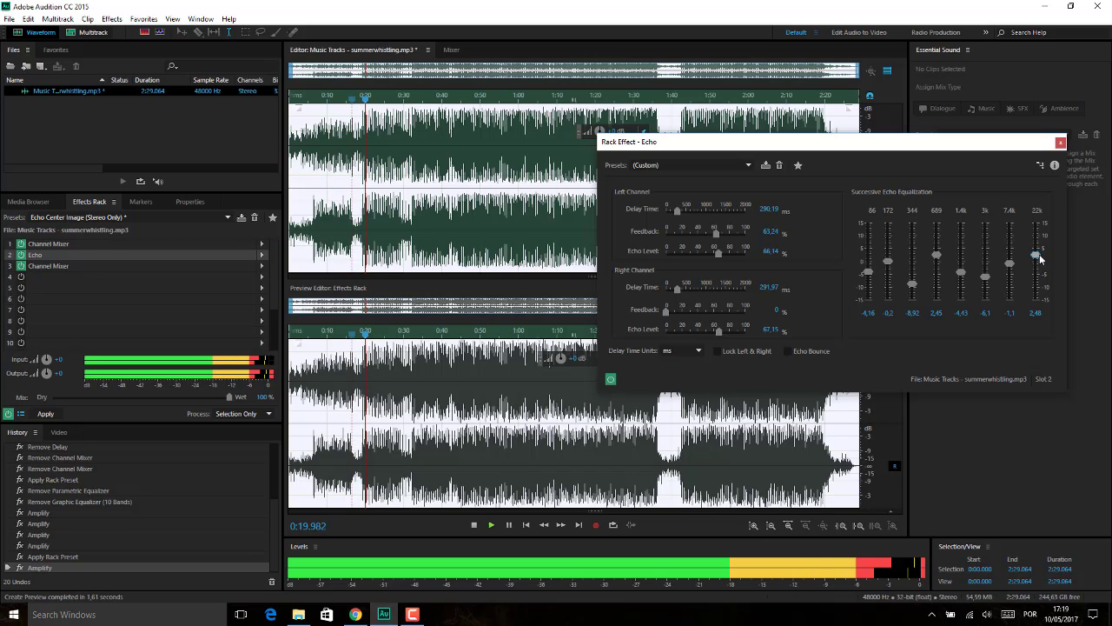
left_click_drag(1040, 258, 1046, 271)
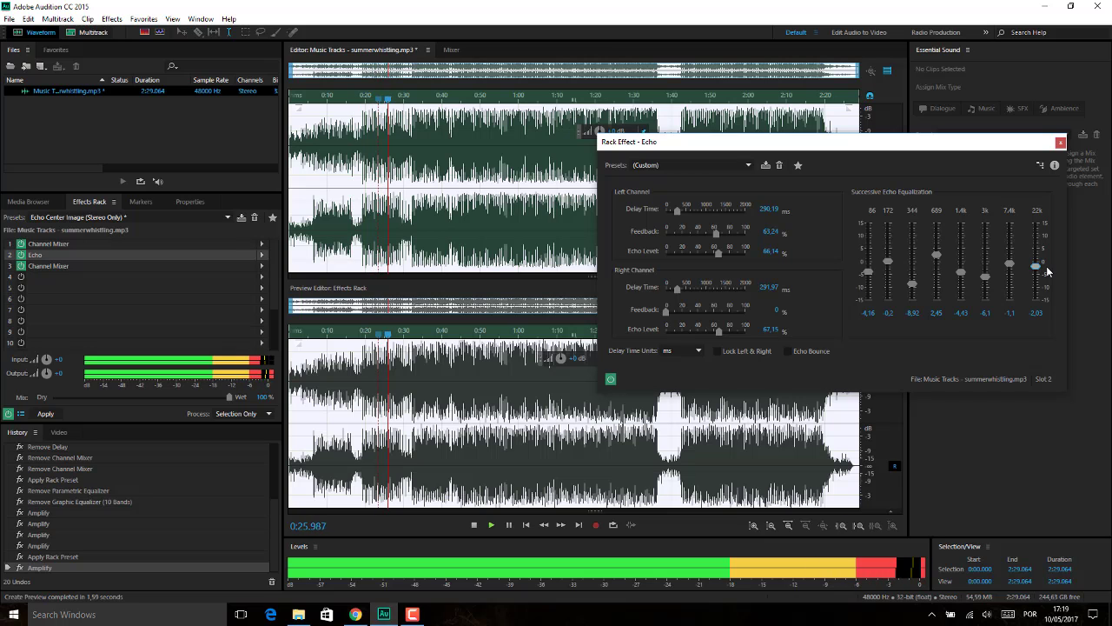
Set the echo's left channel Feedback to about 58.13% and preview the track briefly.
key("space")
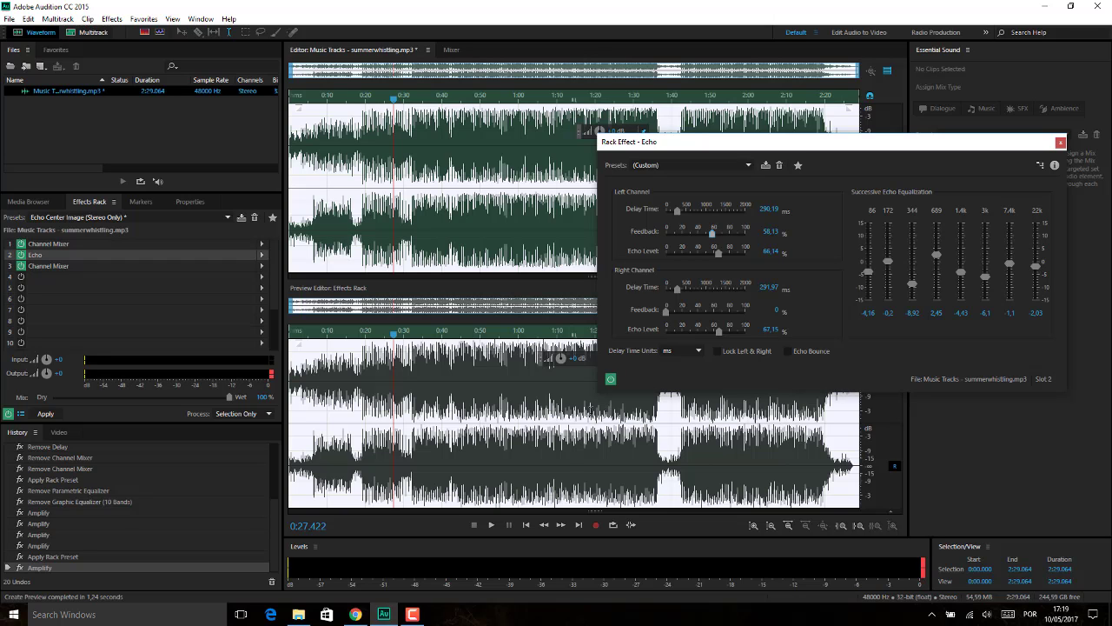
key("space")
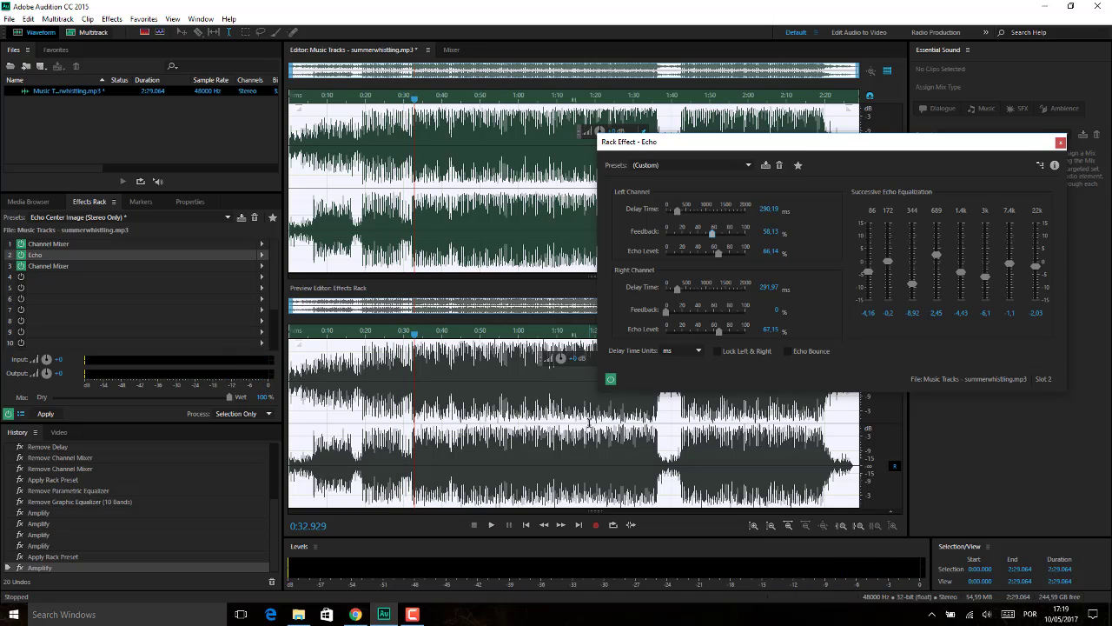
key("space")
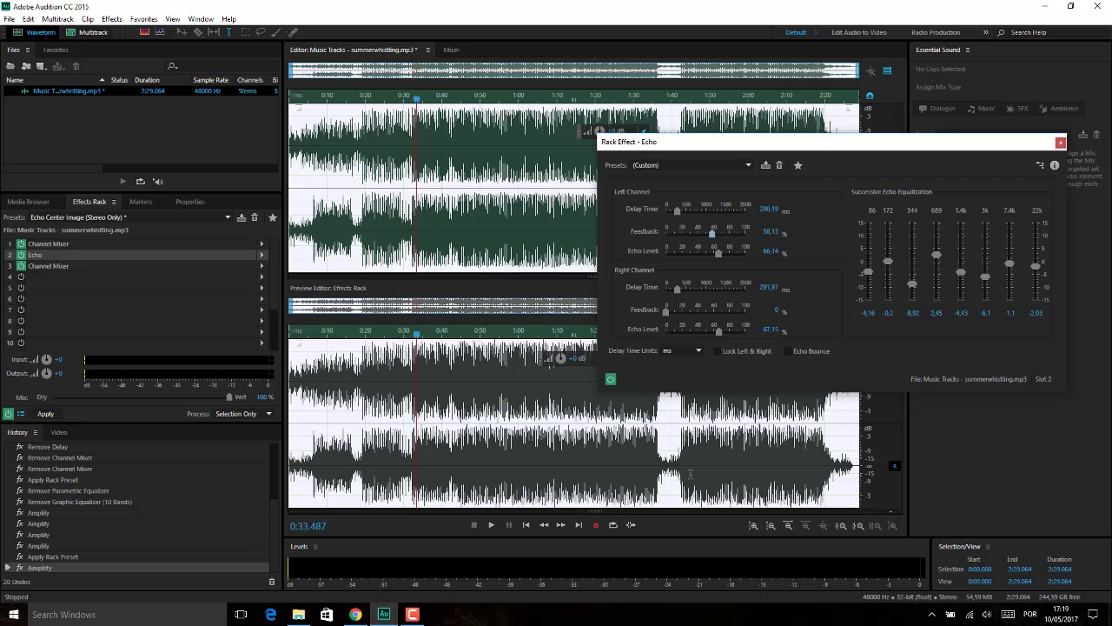
Enable Echo Bounce, preview the result, and raise the left channel Feedback to about 79.93%.
left_click(809, 349)
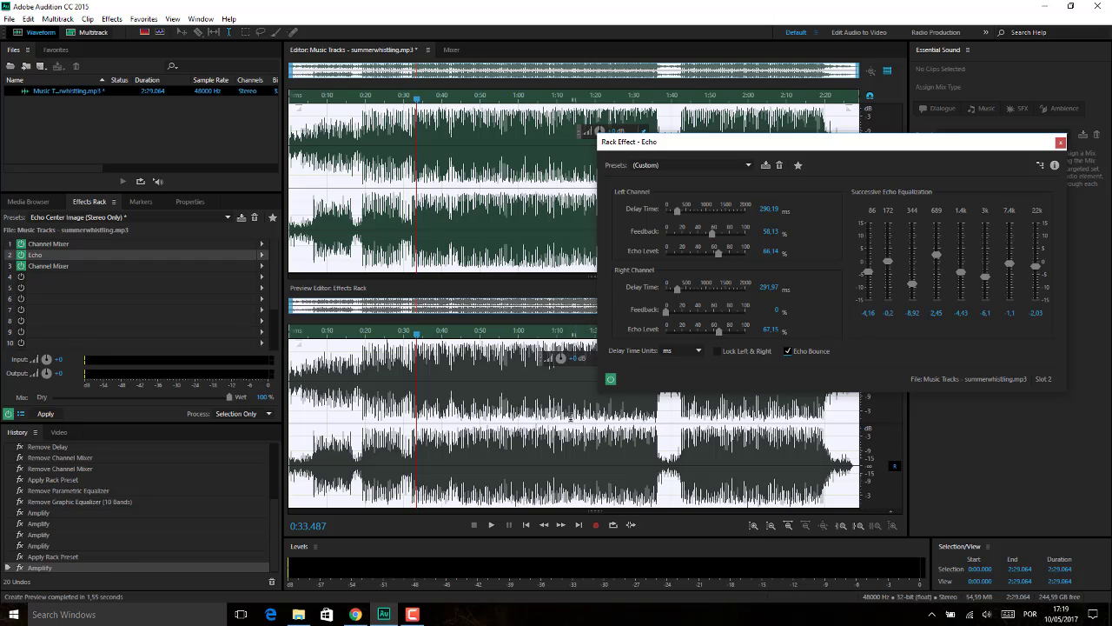
key("space")
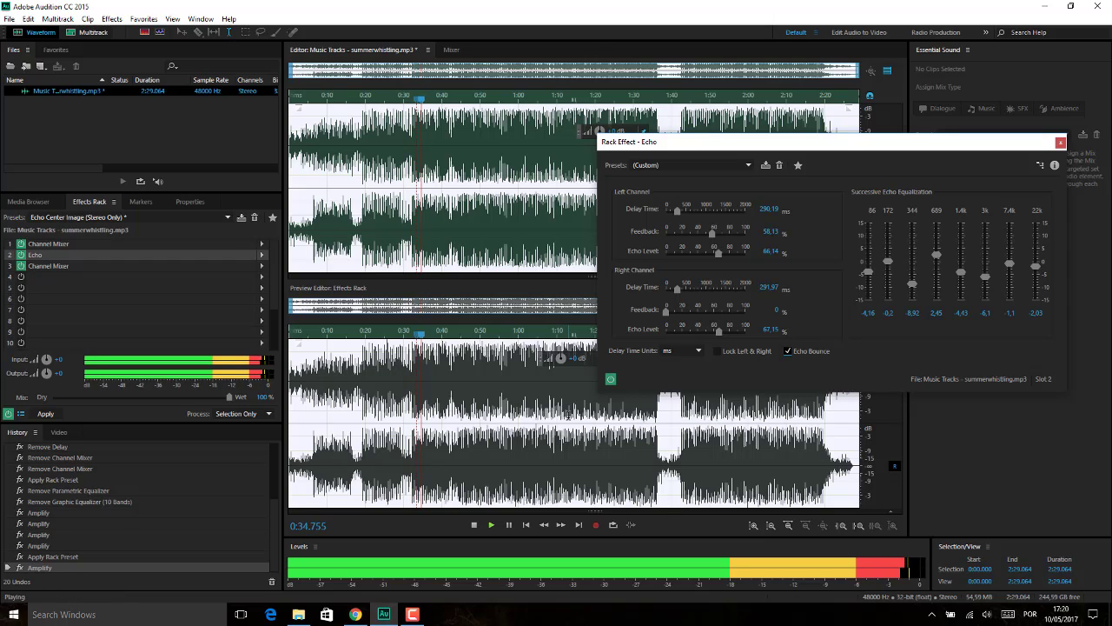
key("space")
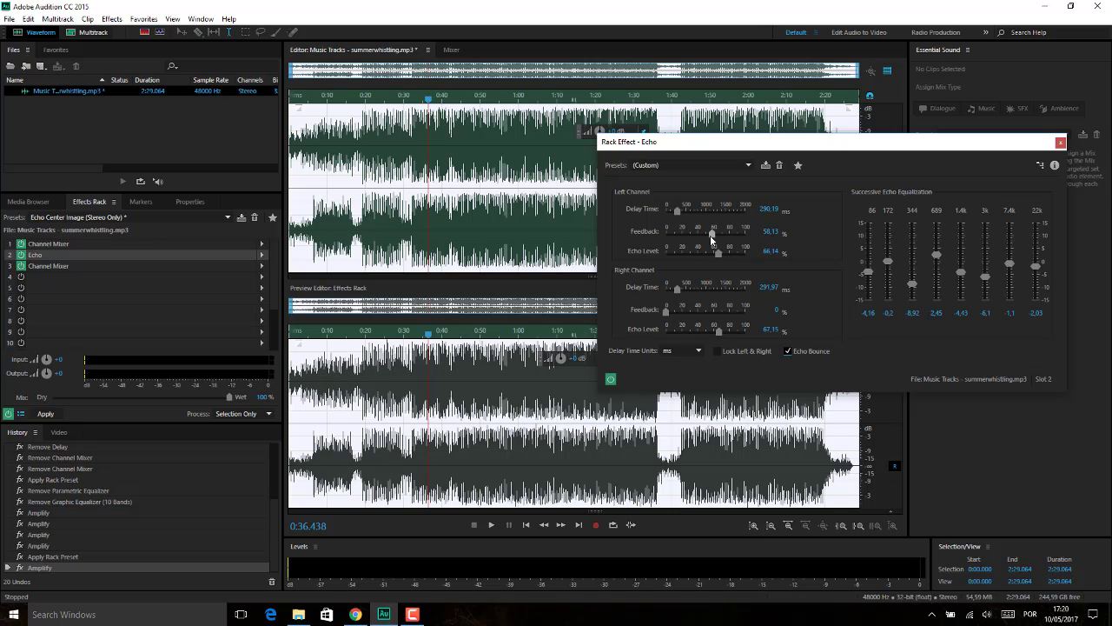
mouse_move(711, 238)
left_mouse_down()
mouse_move(691, 242)
mouse_move(720, 243)
left_mouse_up()
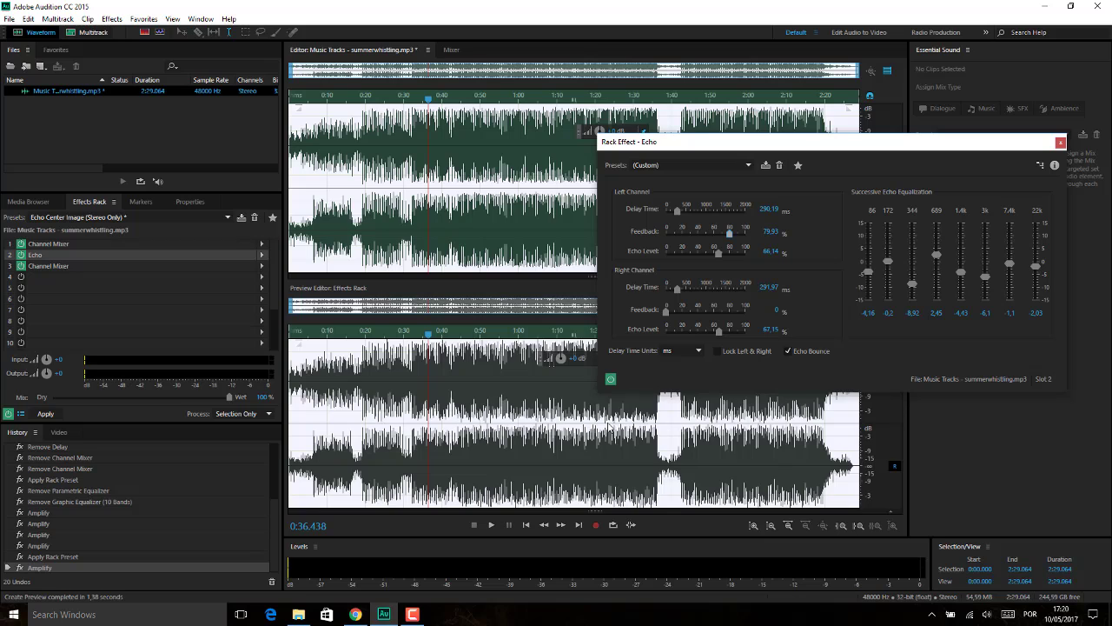
Preview the track with the raised echo feedback and close the Echo settings.
key("space")
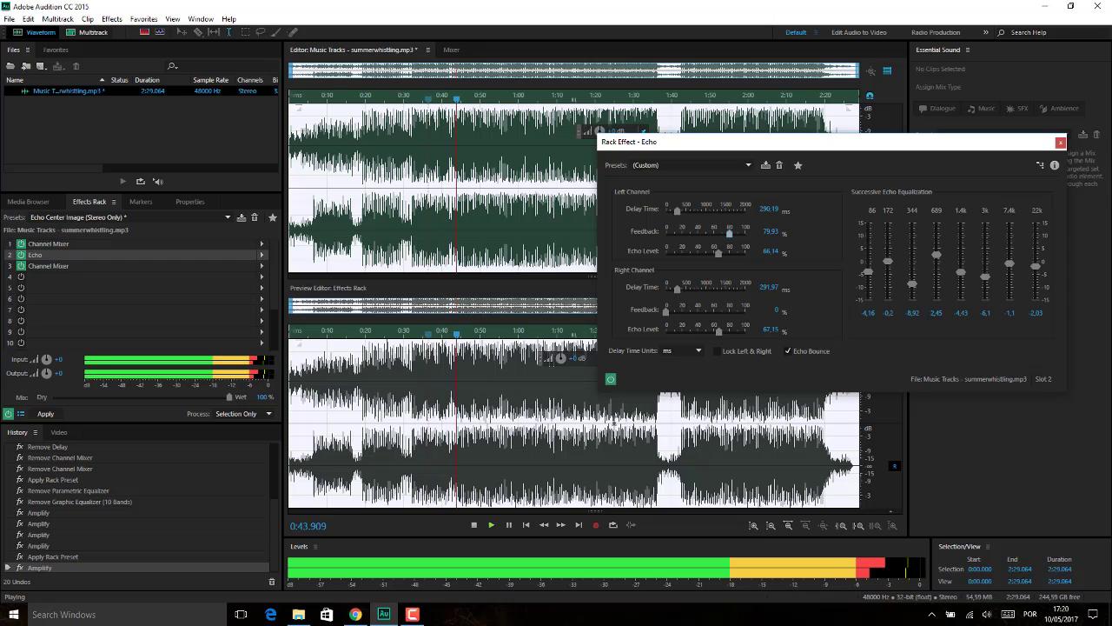
key("space")
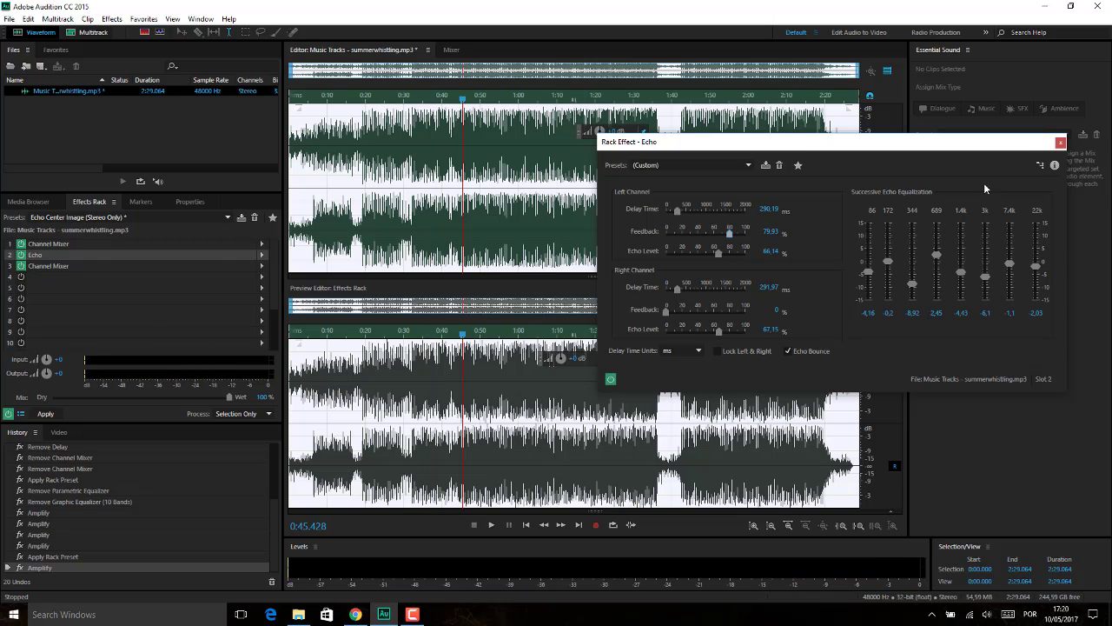
left_click(1060, 141)
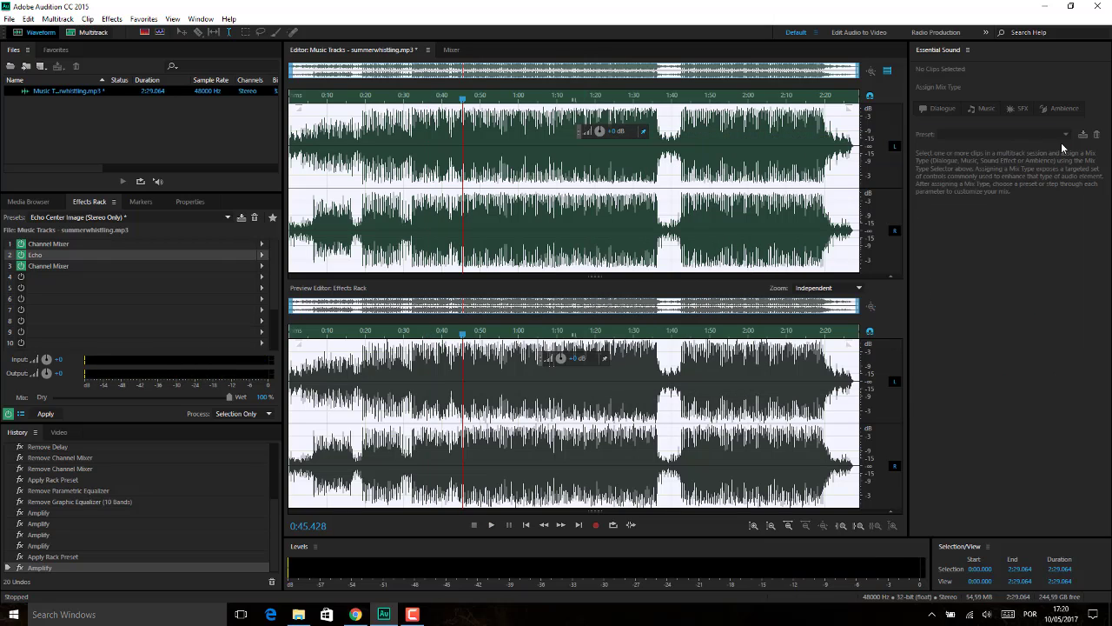
Remove both Channel Mixer effects and the Echo effect from the effects rack.
left_click(263, 244)
left_click(269, 251)
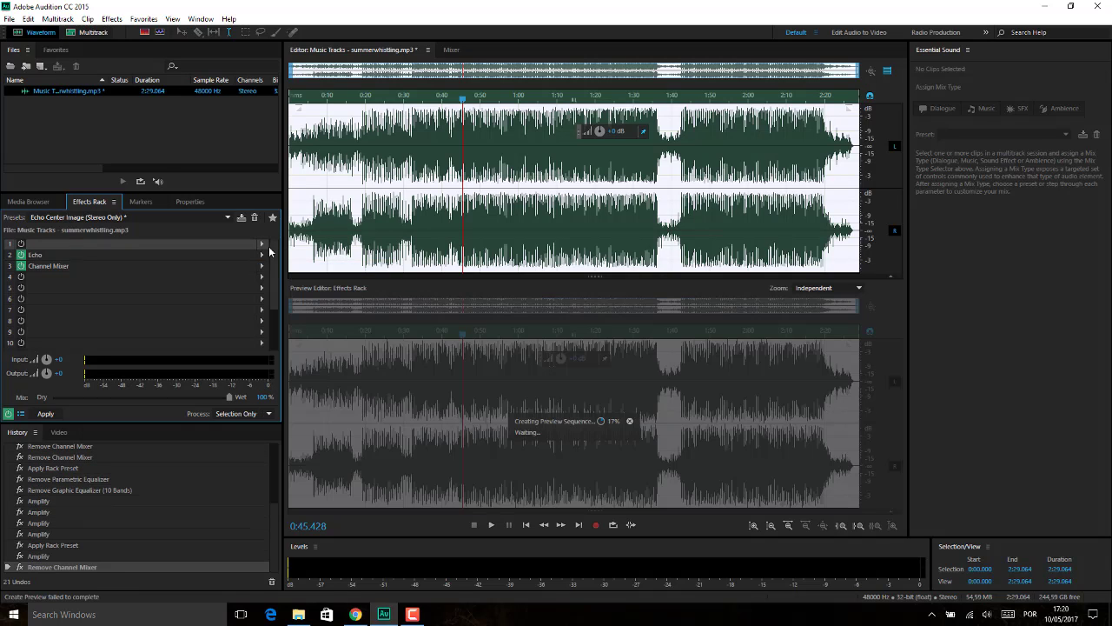
left_click(262, 244)
left_click(176, 270)
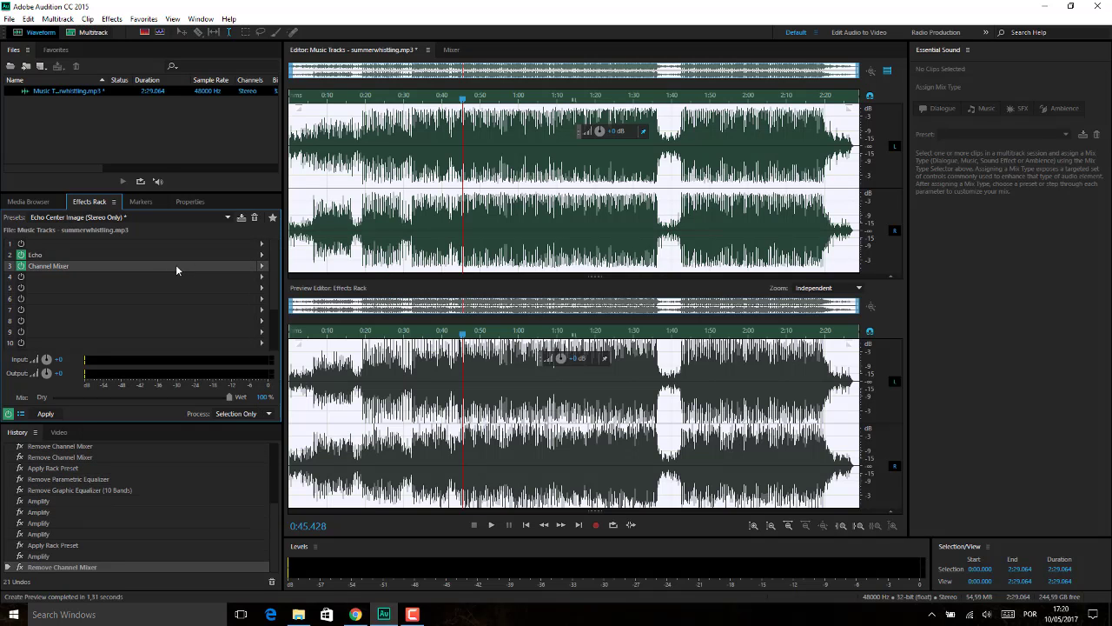
left_click(265, 259)
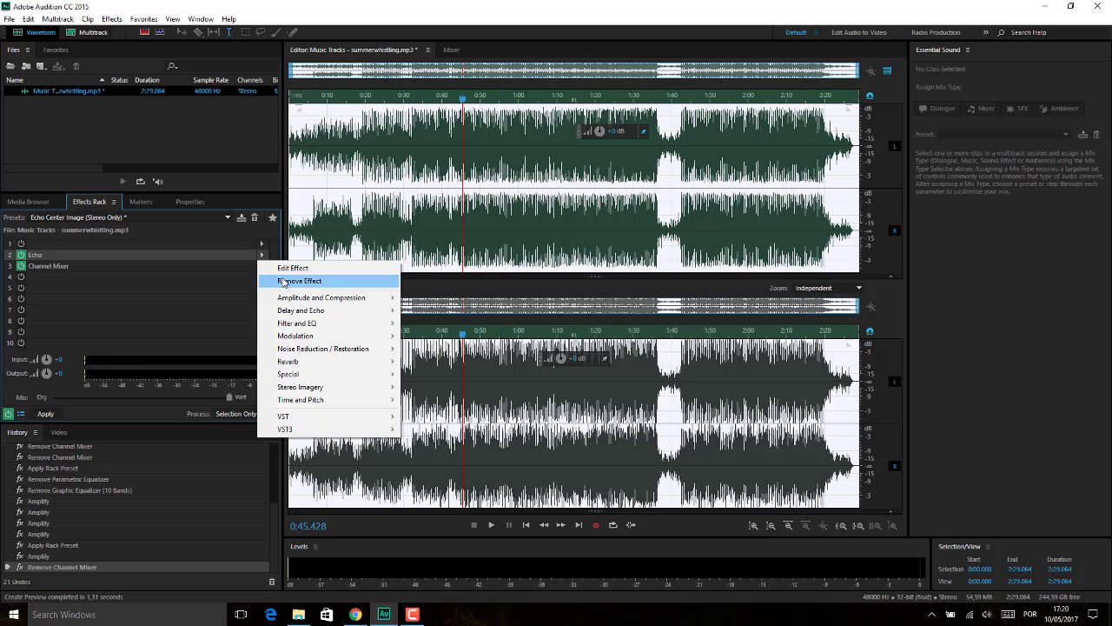
left_click(263, 266)
left_click(261, 255)
left_click(227, 270)
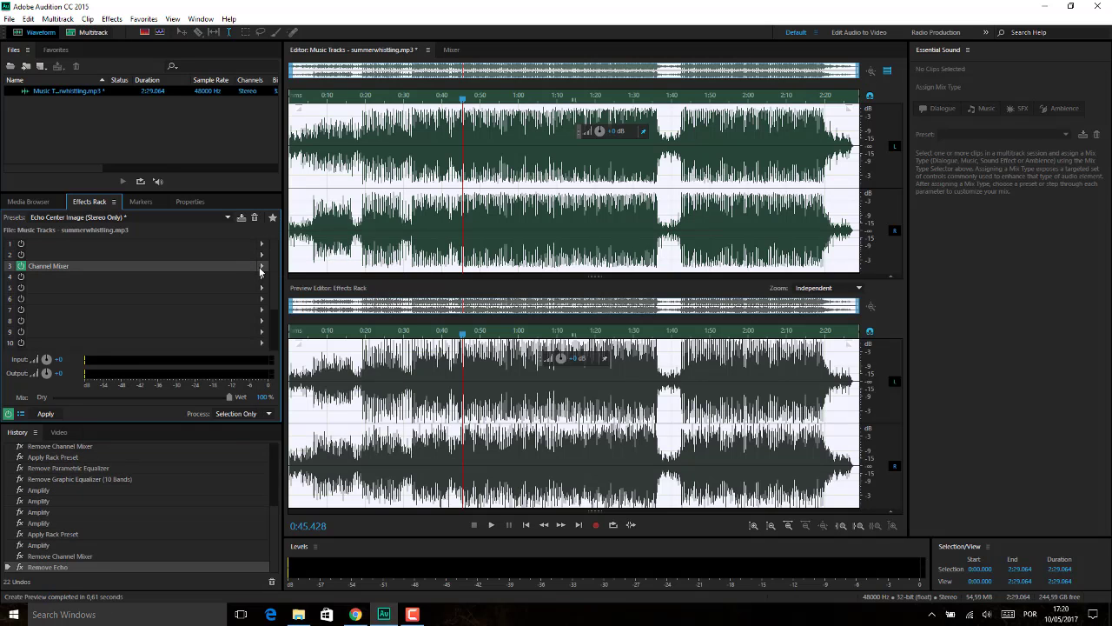
left_click(262, 266)
left_click(298, 291)
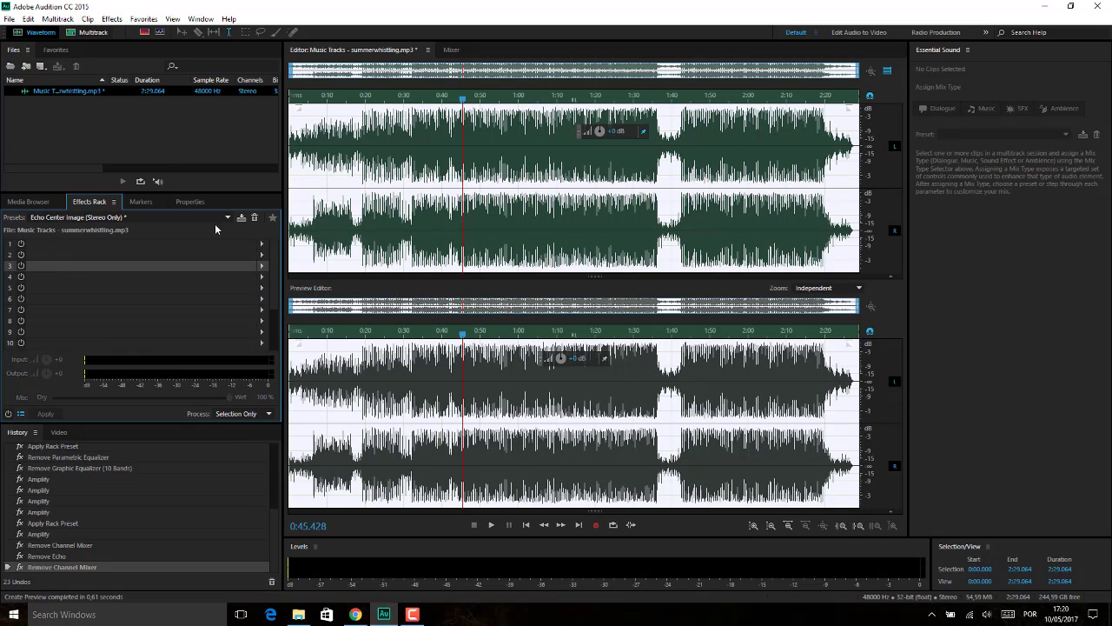
Apply the Echo Side Image (Stereo Only) rack preset and preview the track from about 0:06.5.
left_click(228, 218)
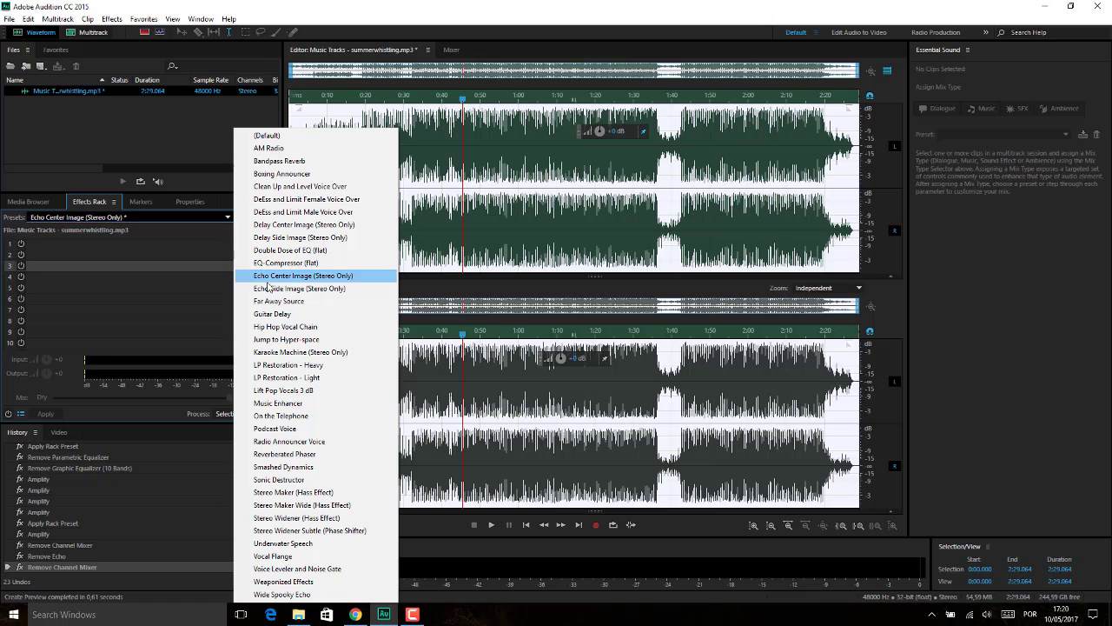
left_click(308, 290)
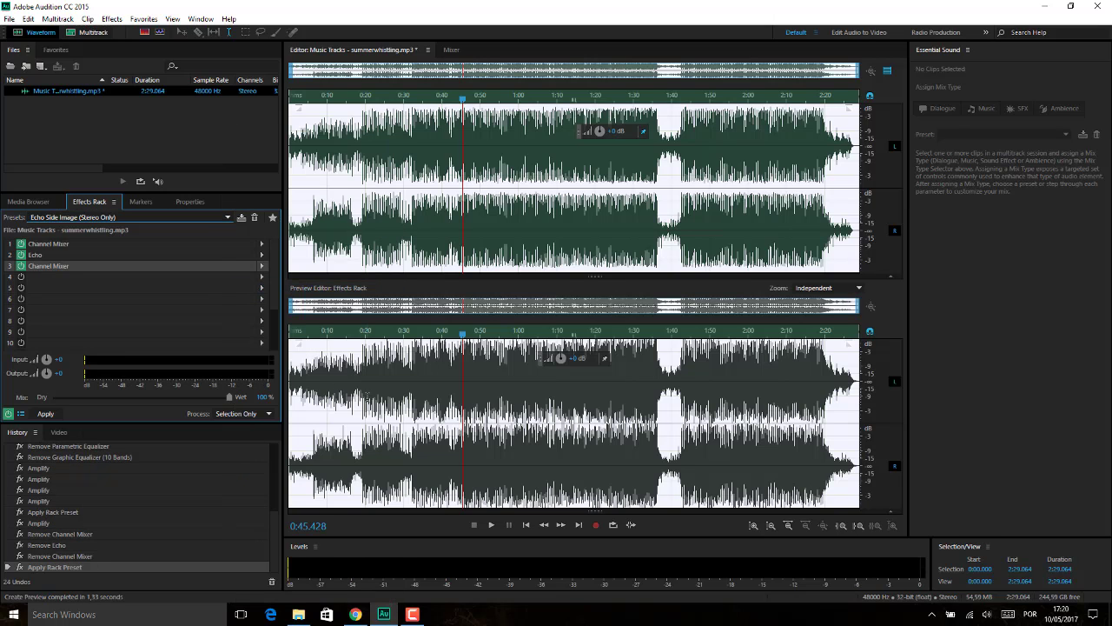
left_click(315, 405)
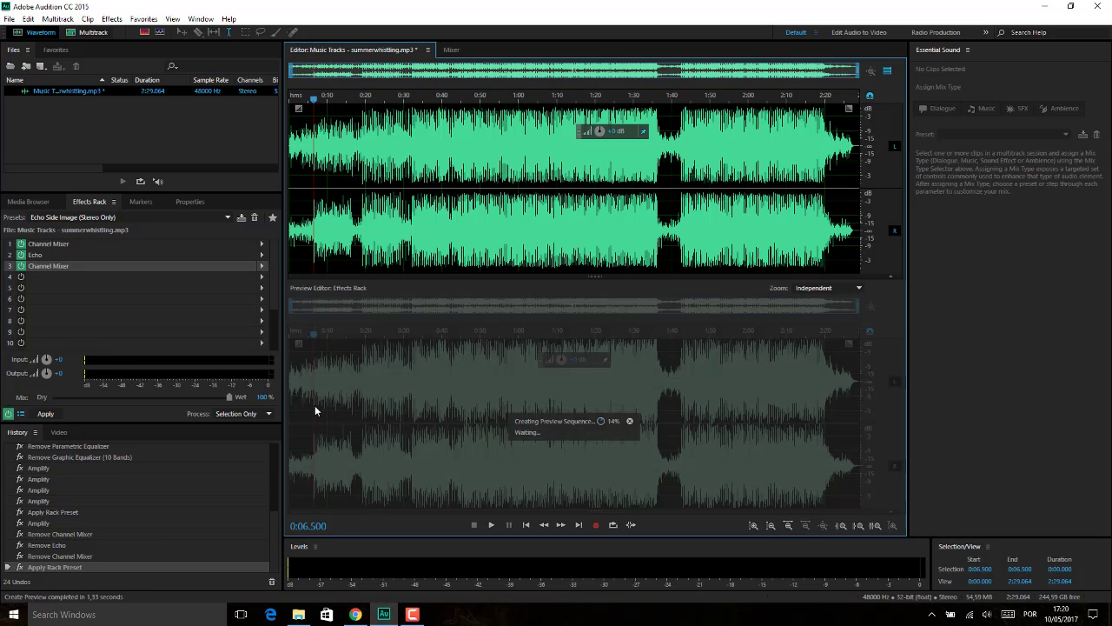
key("space")
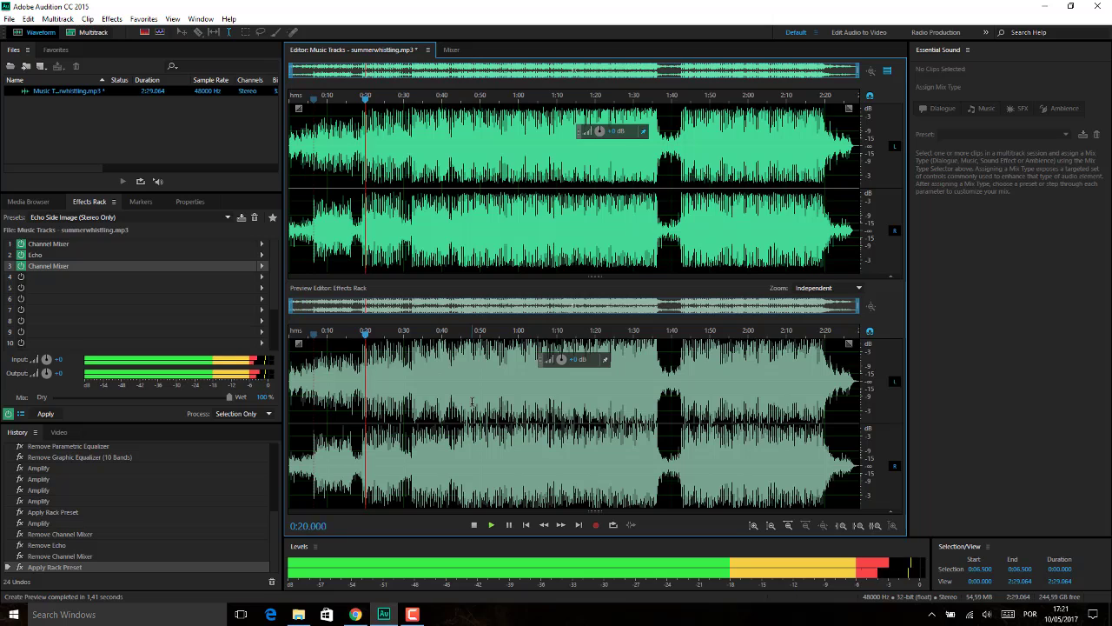
key("space")
Preview the side image echo at several later points, including about 0:47, 1:03 and 1:17, selecting the whole track along the way.
left_click(470, 405)
key("space")
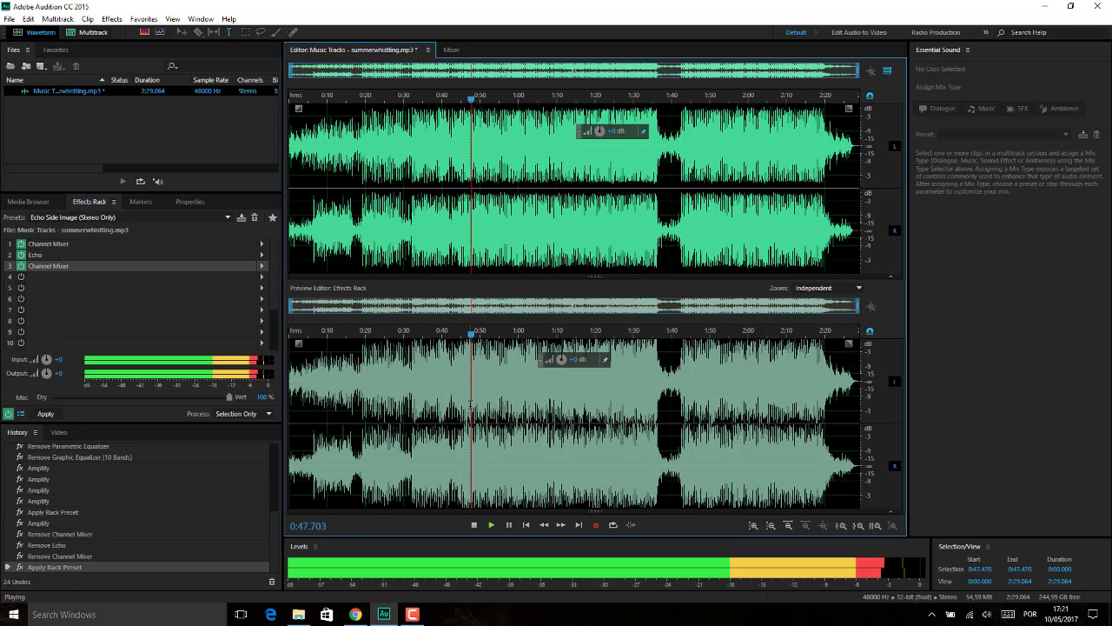
left_click(531, 404)
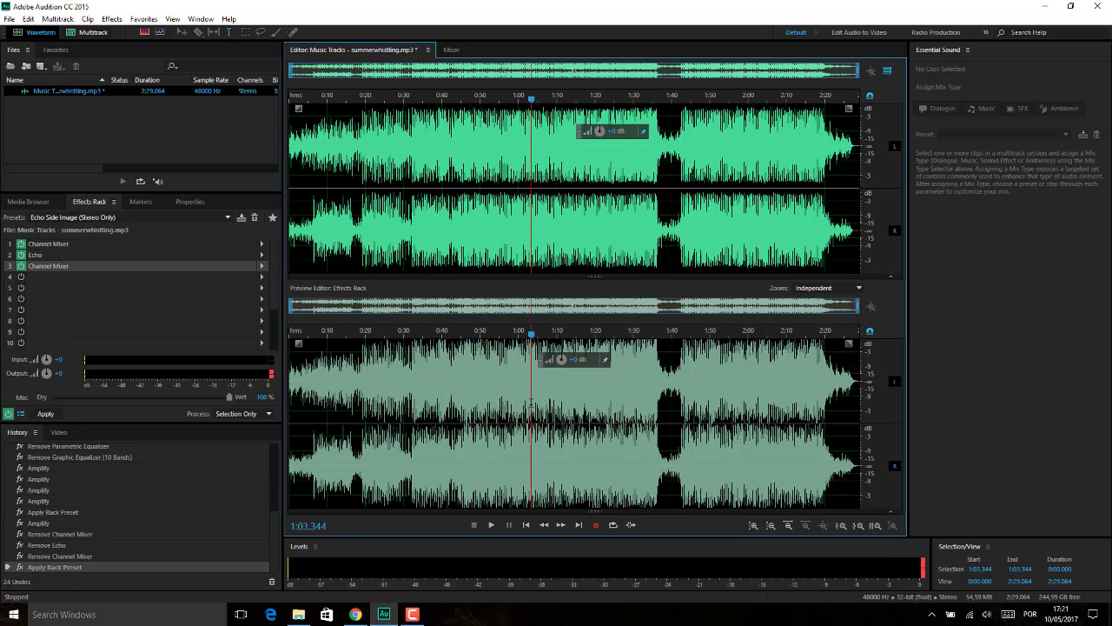
left_click(570, 405)
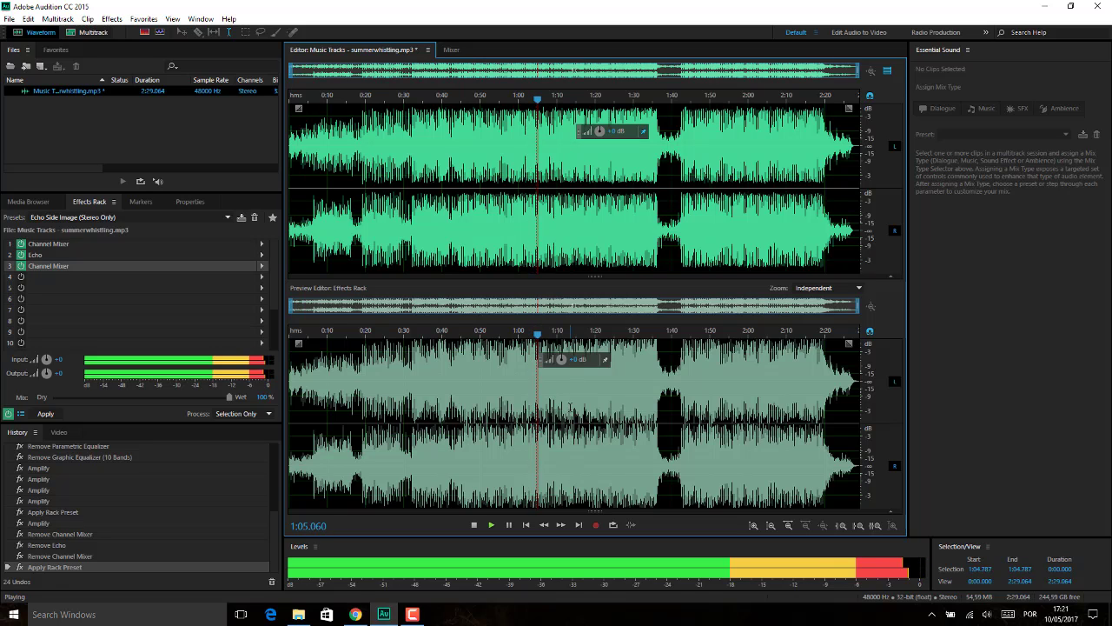
key("space")
key("space")
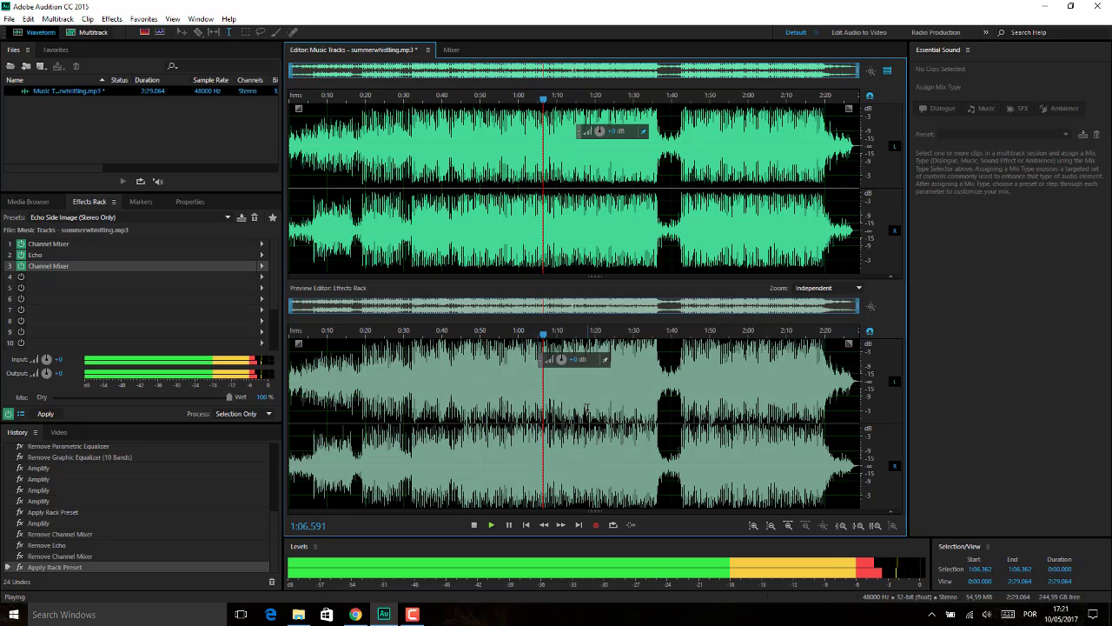
key("ctrl+a")
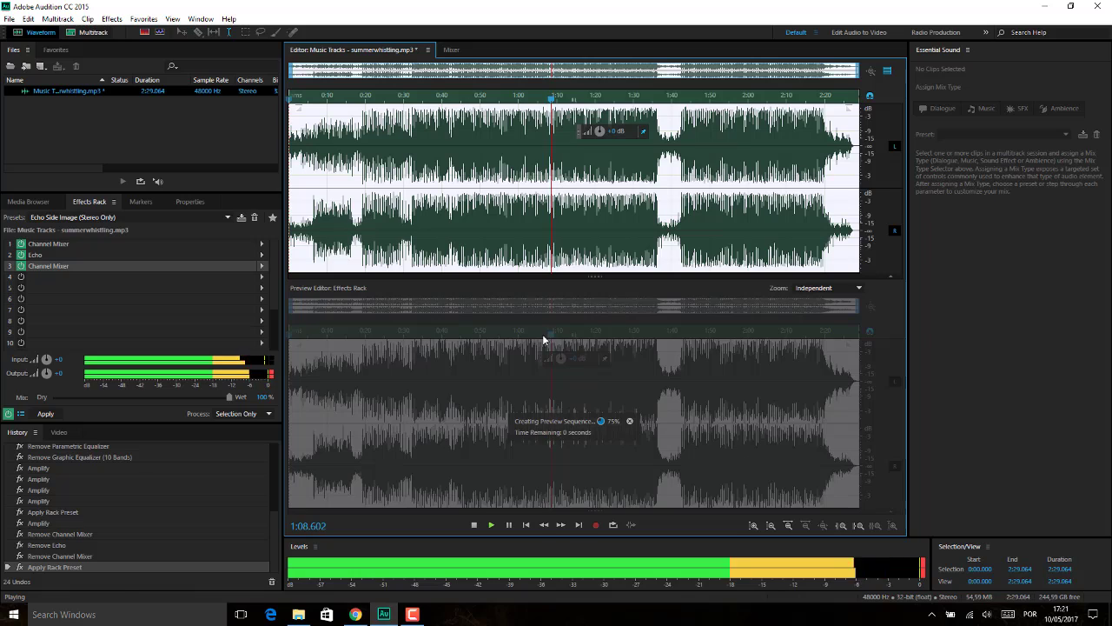
left_click(586, 336)
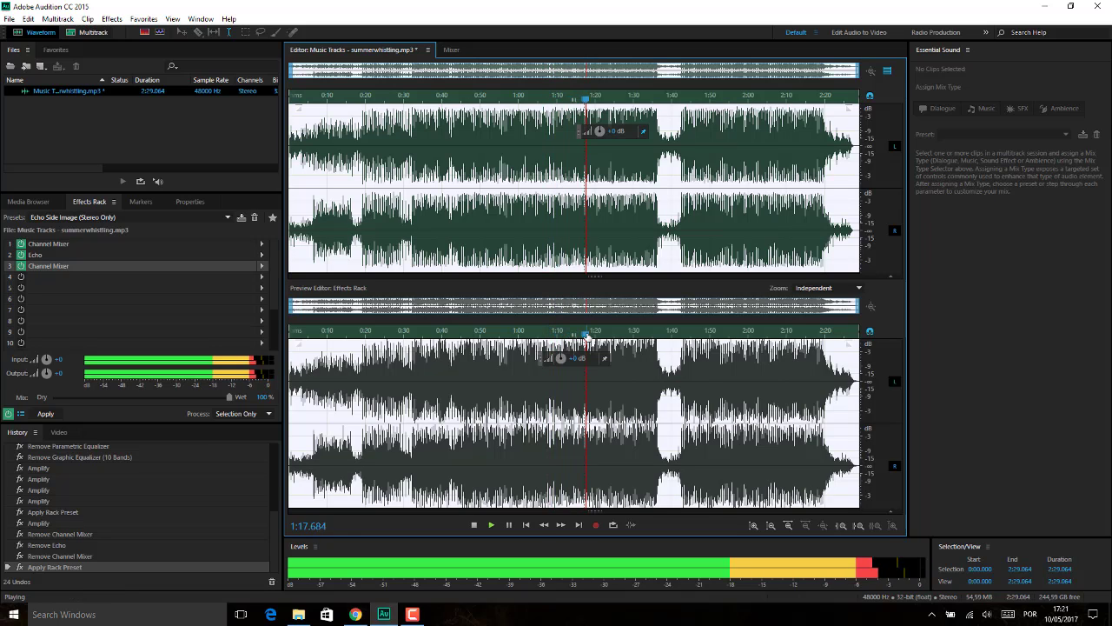
key("space")
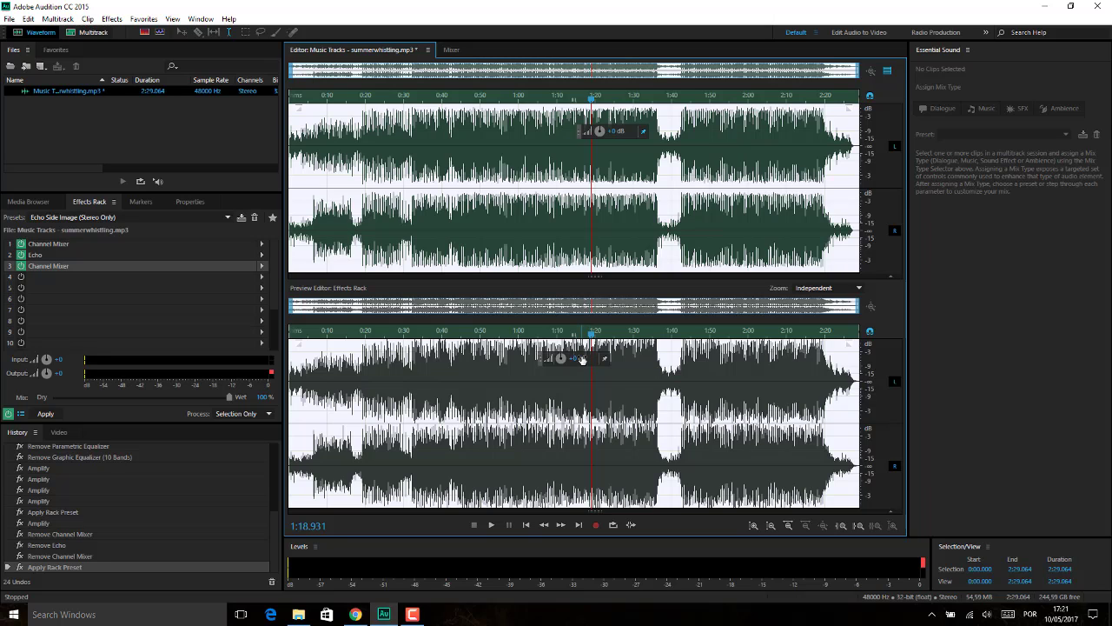
Preview the end of the track with the side image echo from about 2:18.
left_click(820, 360)
key("space")
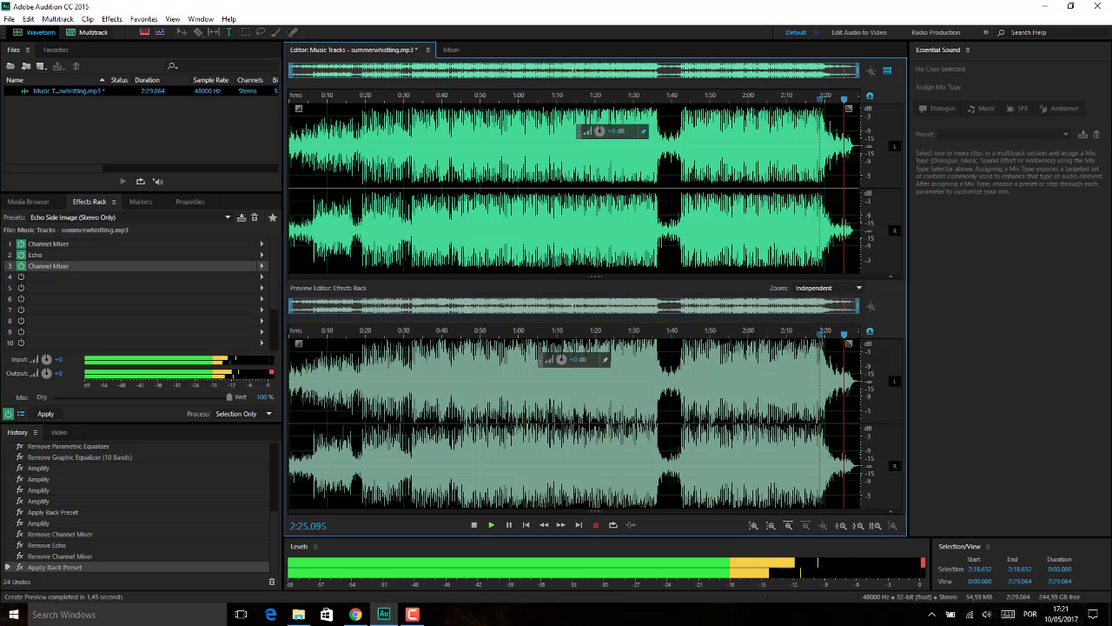
key("space")
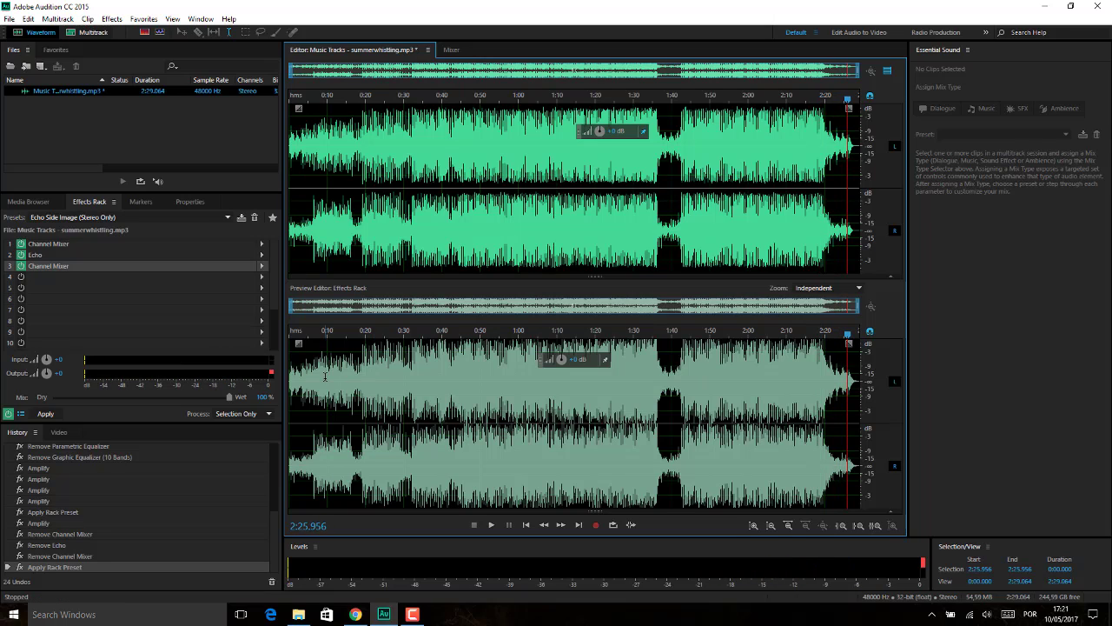
Clear the Echo Side Image effects from the rack by removing the first Channel Mixer, the Echo and the second Channel Mixer.
left_click(261, 244)
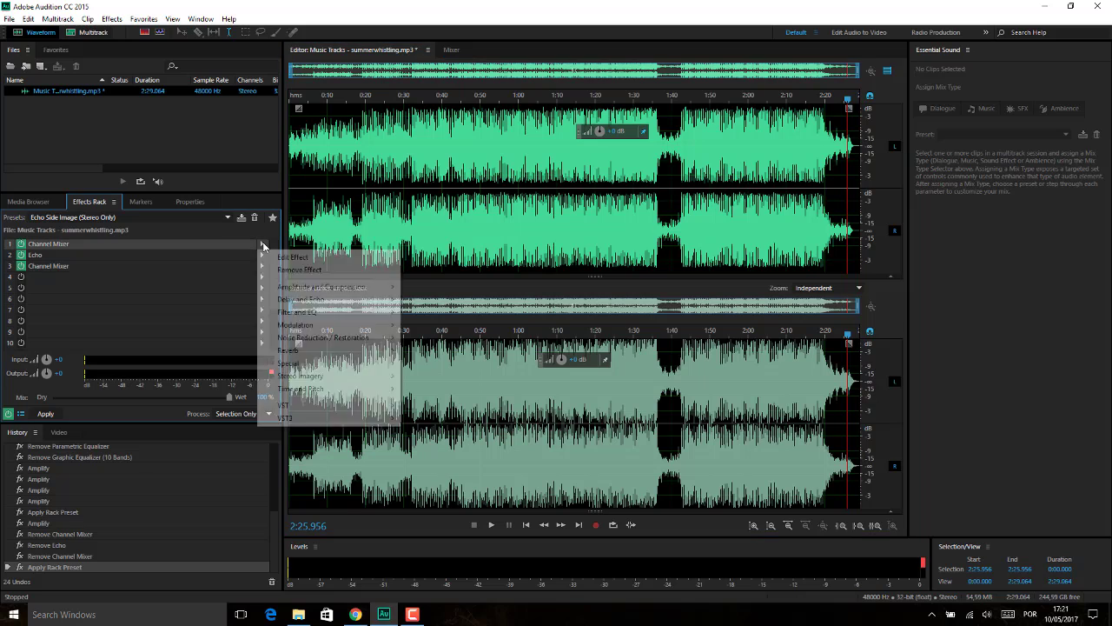
left_click(299, 269)
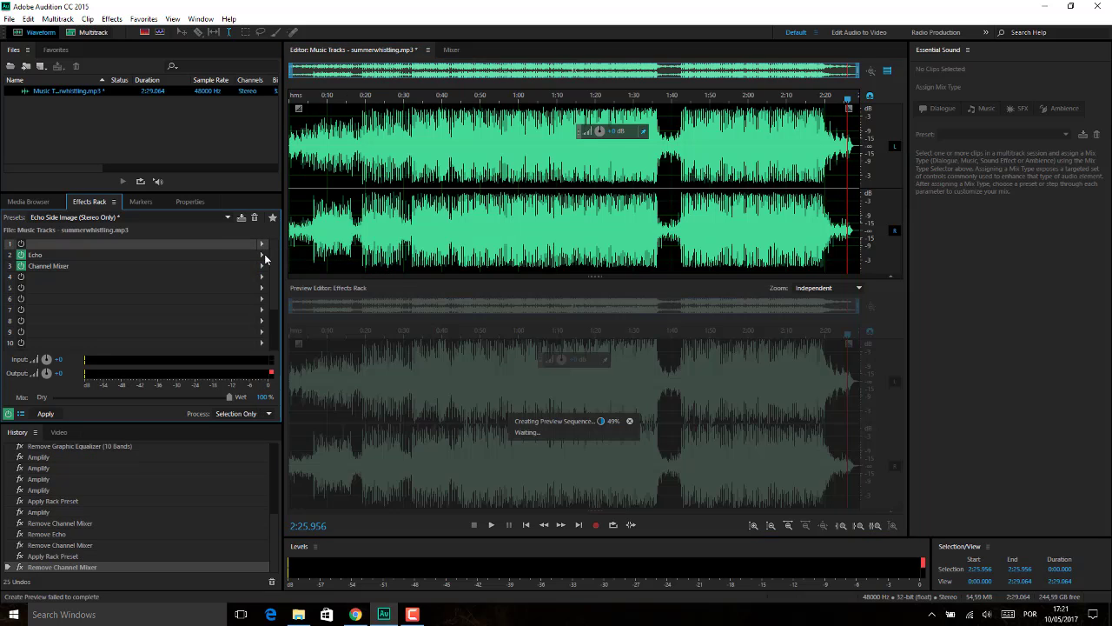
left_click(261, 255)
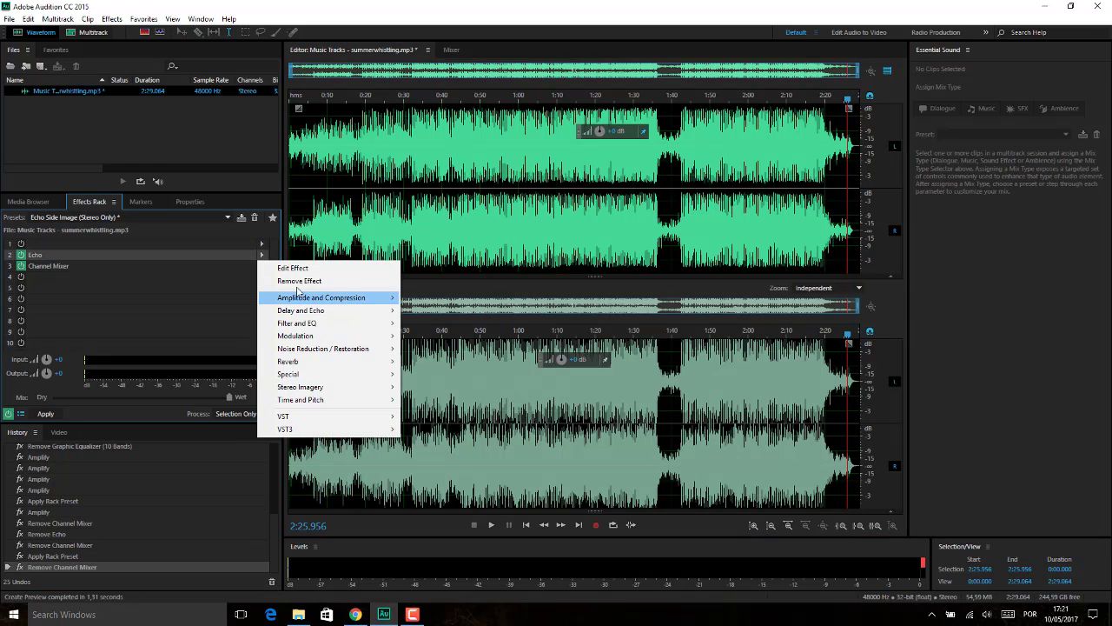
left_click(299, 280)
left_click(261, 266)
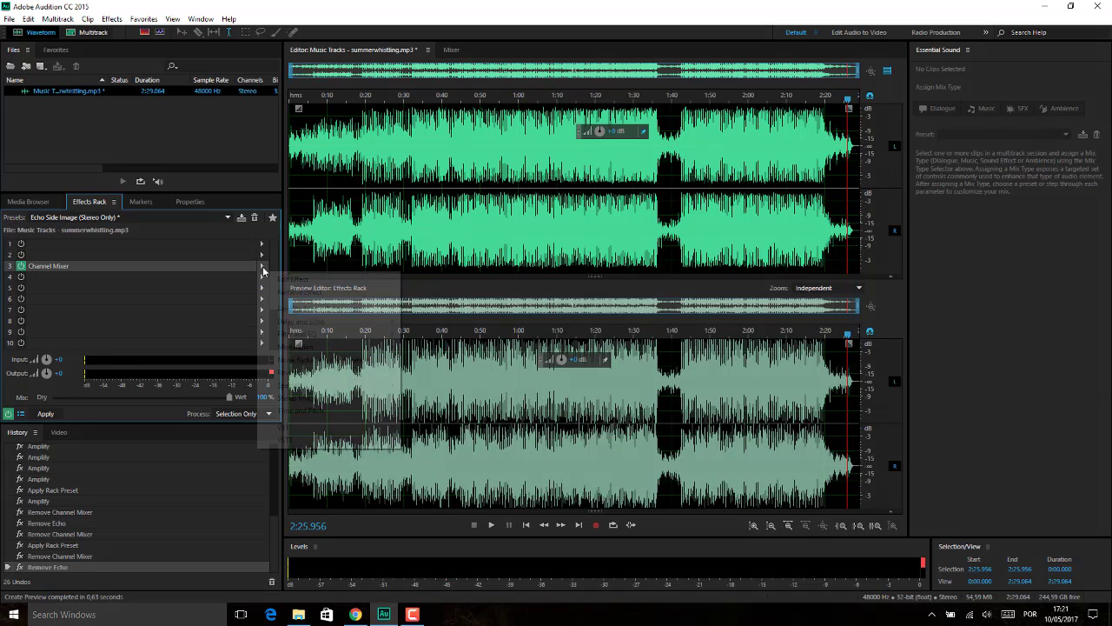
left_click(282, 294)
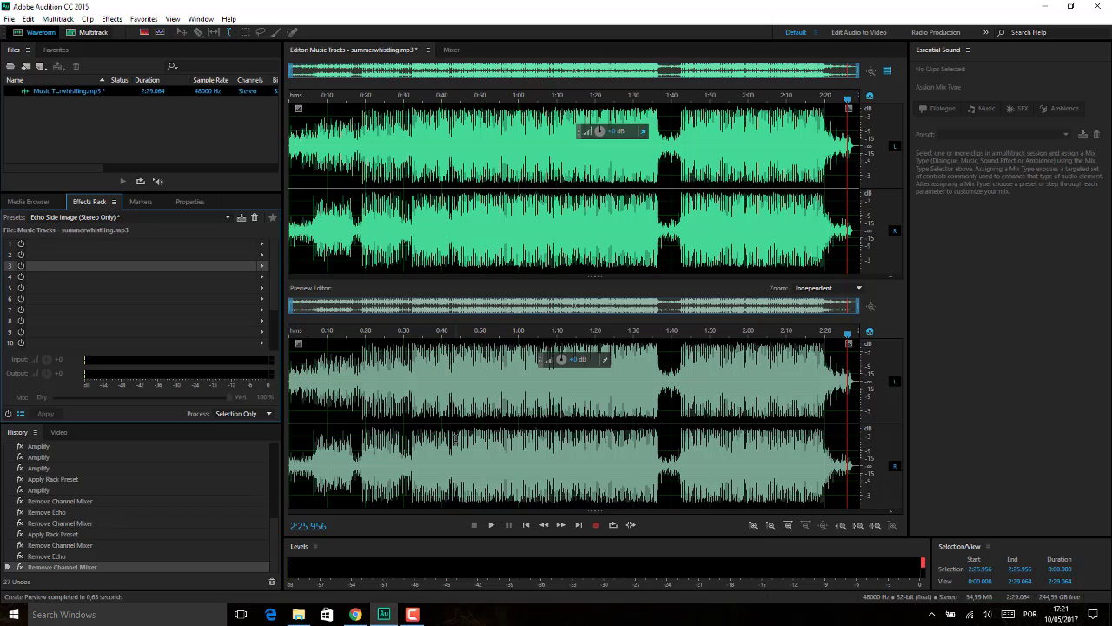
Place the playhead at about 0:16.6 and apply the Far Away Source rack preset.
left_click(352, 253)
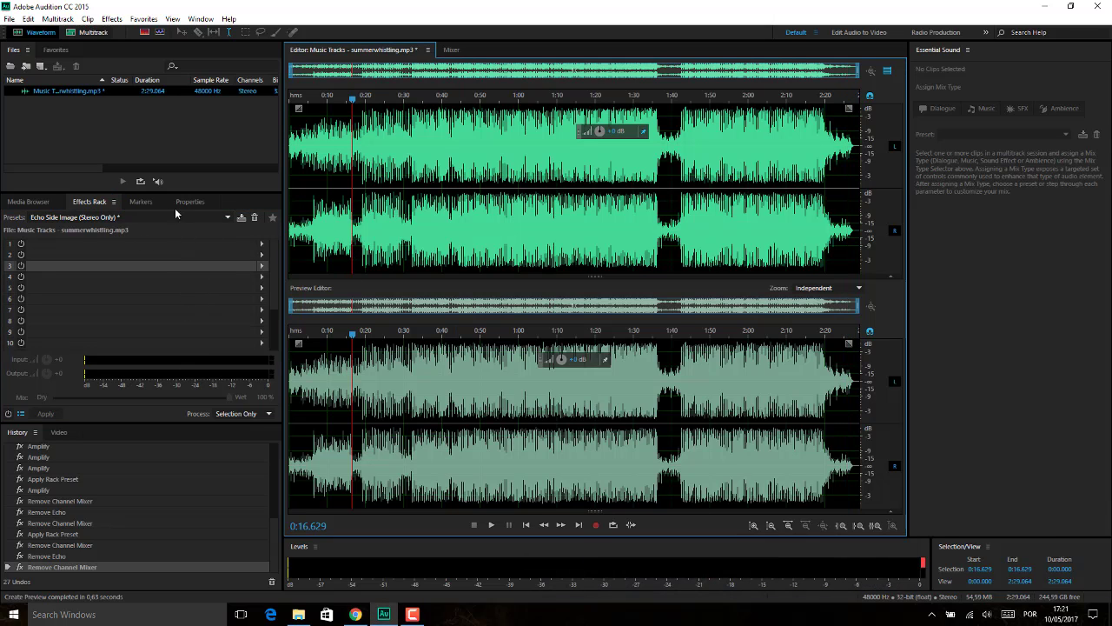
left_click(227, 216)
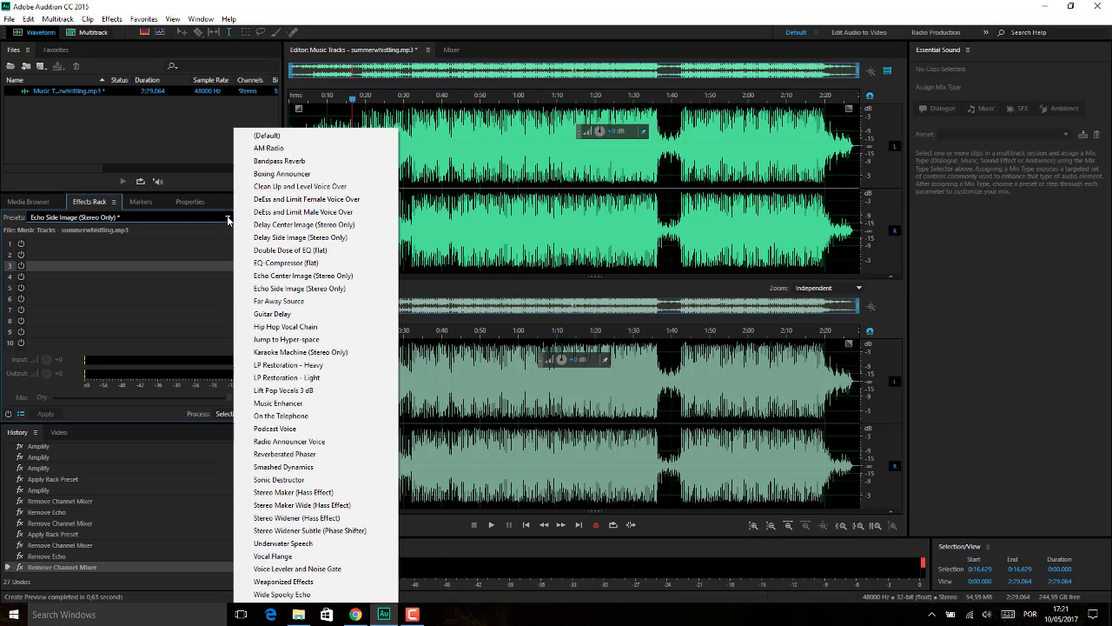
left_click(342, 302)
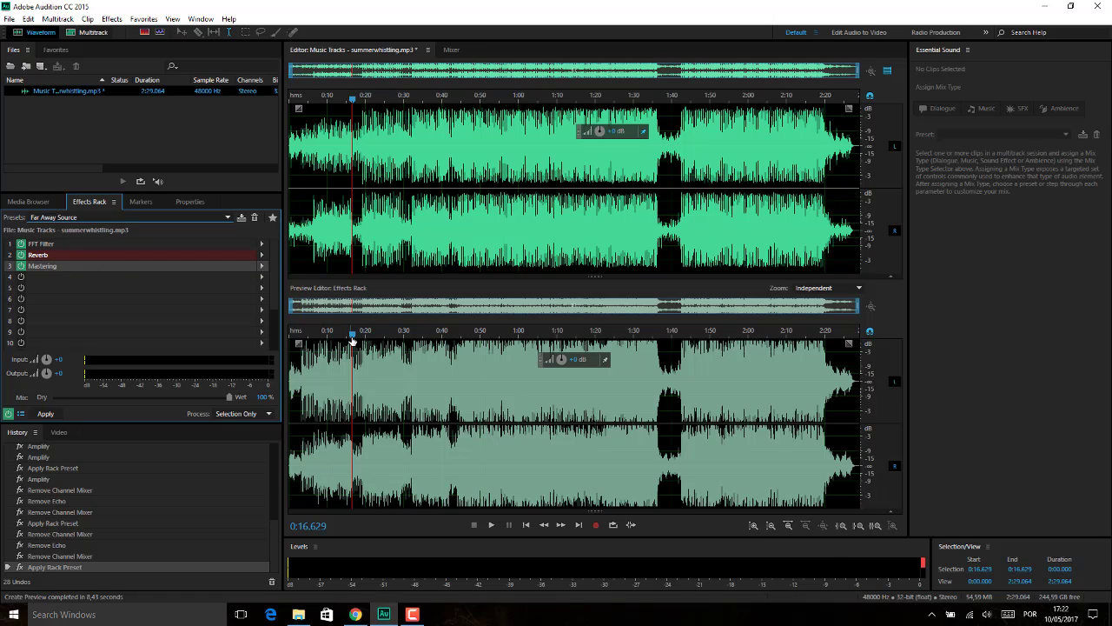
Preview the Far Away Source sound from about 0:07.5, pausing once before resuming playback.
left_click_drag(351, 336, 319, 340)
key("space")
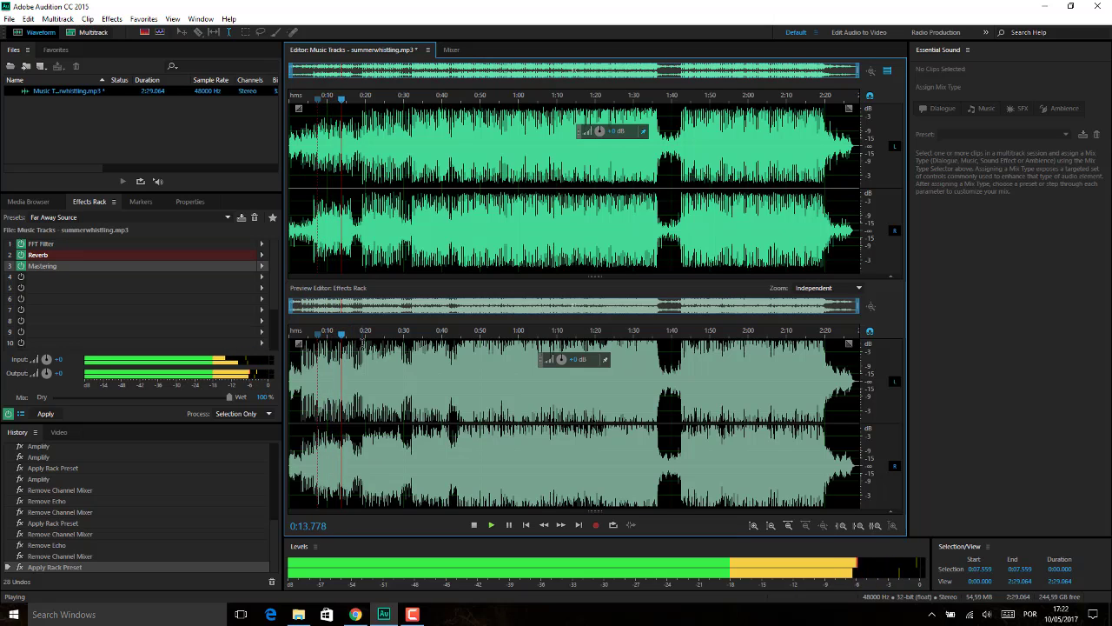
key("space")
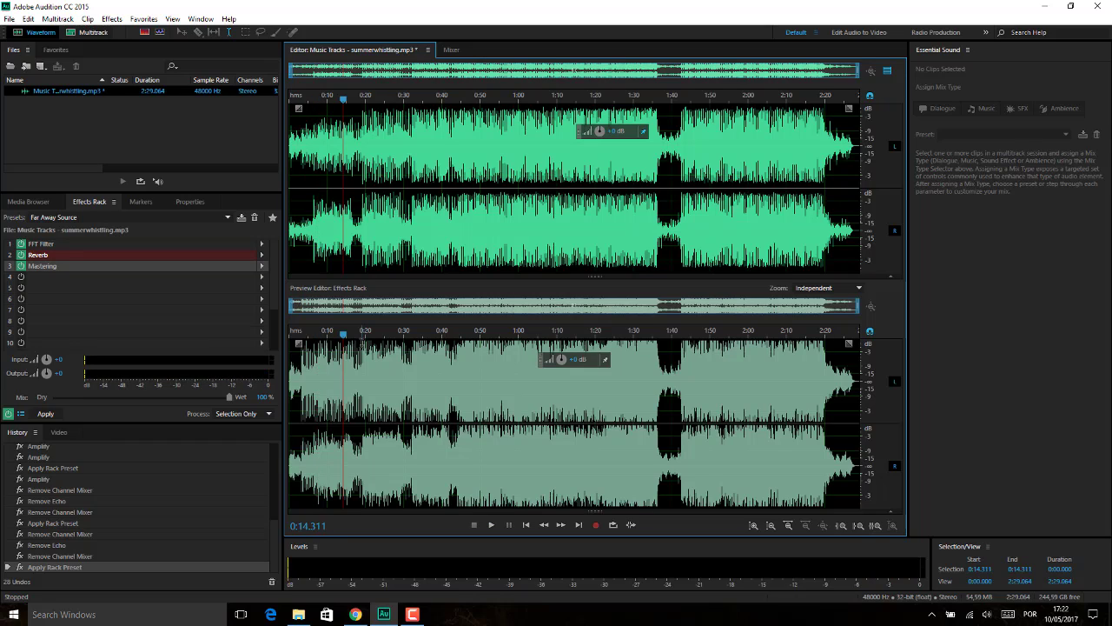
key("space")
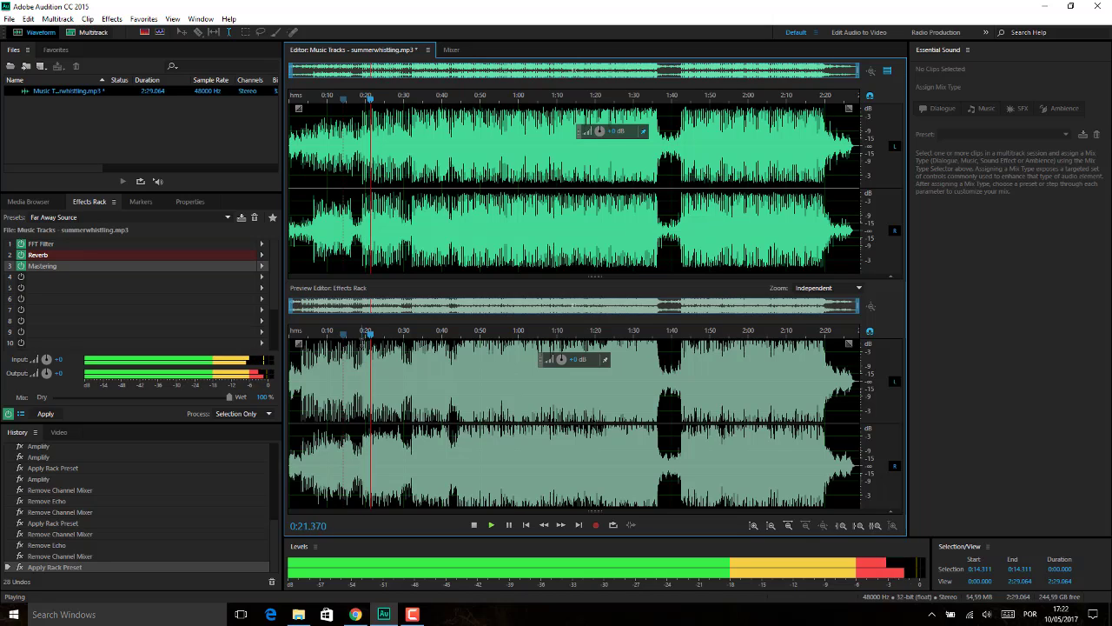
key("space")
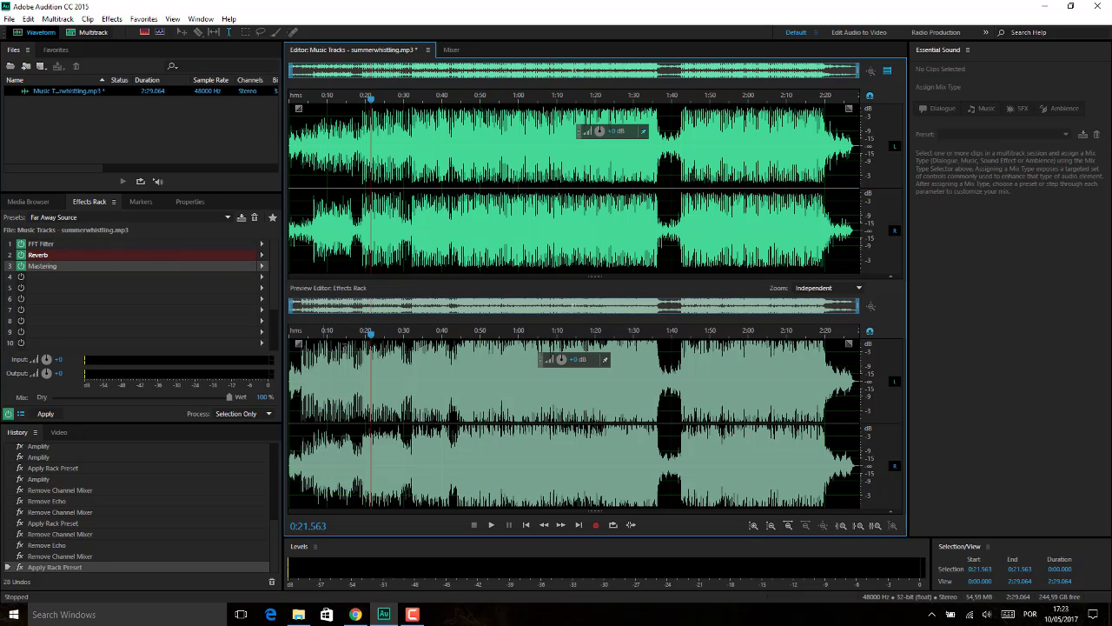
Reshape the FFT Filter curve during playback with a deep dip near 600 Hz and higher points near 170 Hz and 2 kHz.
left_click(262, 246)
left_click(276, 254)
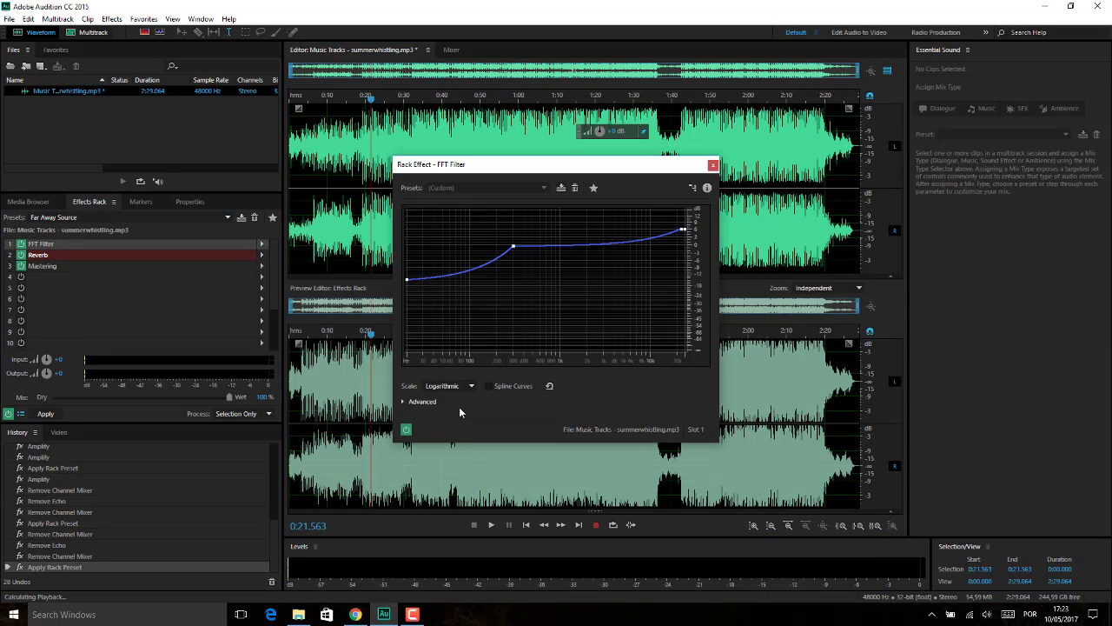
key("space")
left_click_drag(513, 247, 539, 318)
left_click_drag(623, 303, 590, 237)
left_click_drag(485, 287, 491, 254)
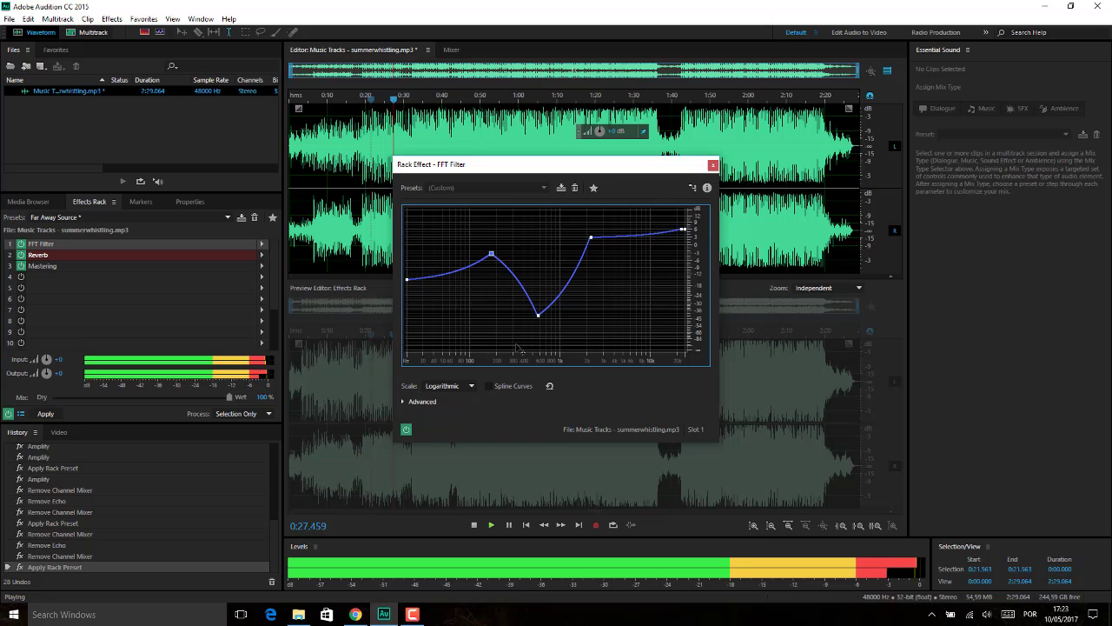
Turn on Spline Curves for the FFT Filter, expand its advanced settings, and close the effect window.
left_click(490, 385)
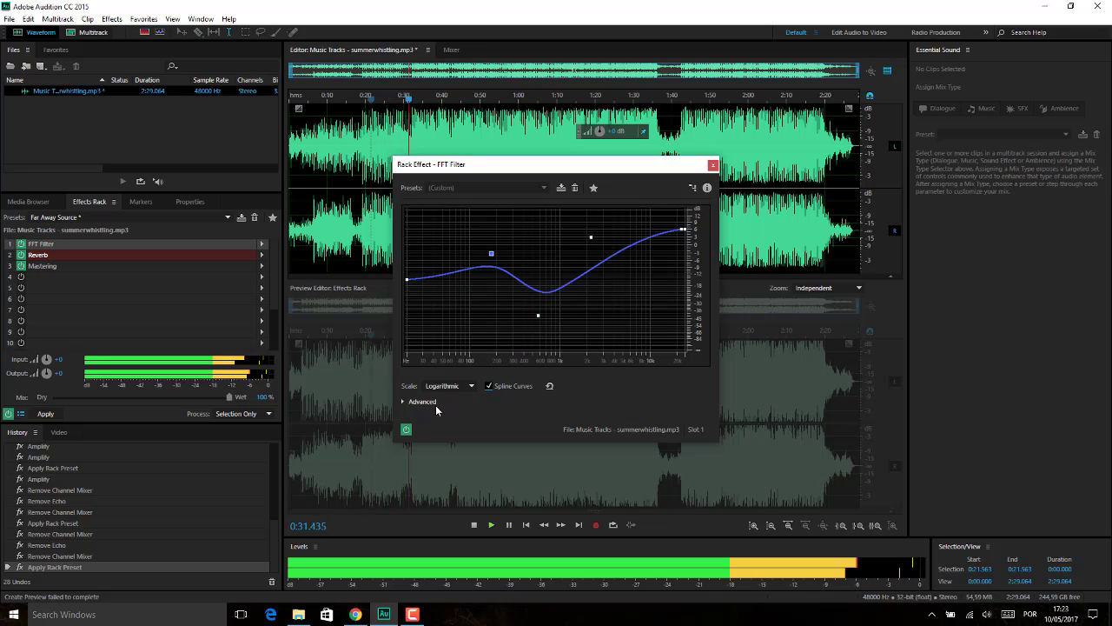
left_click(403, 401)
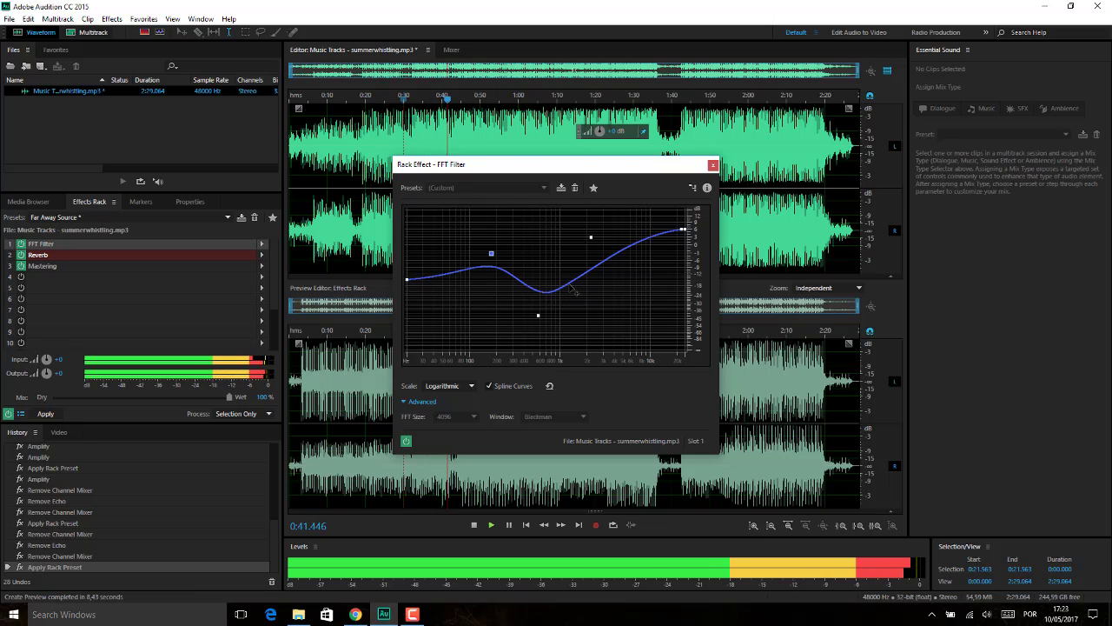
left_click(713, 165)
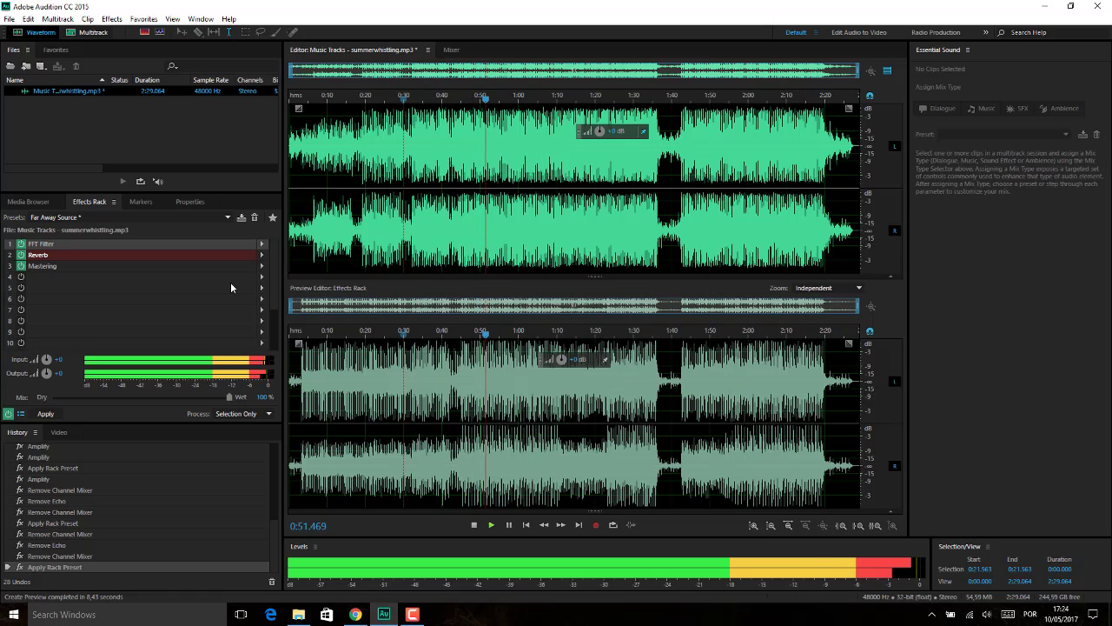
Open the rack's Reverb effect for editing and raise its output levels to Dry 93% and Wet 149% during playback.
key("space")
left_click(216, 253)
left_click(262, 255)
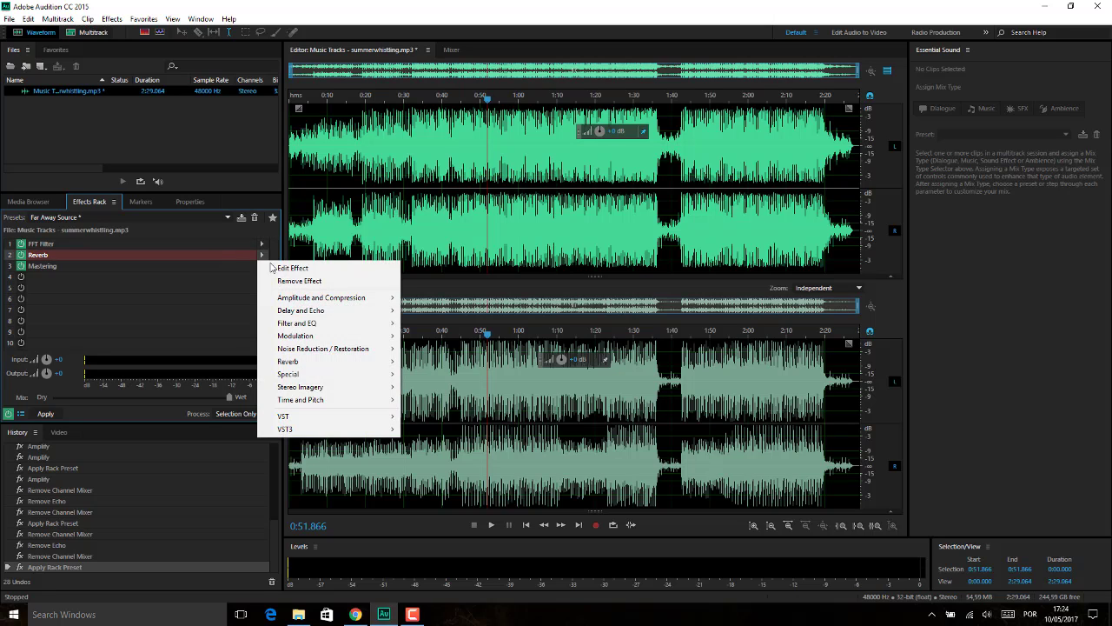
left_click(288, 268)
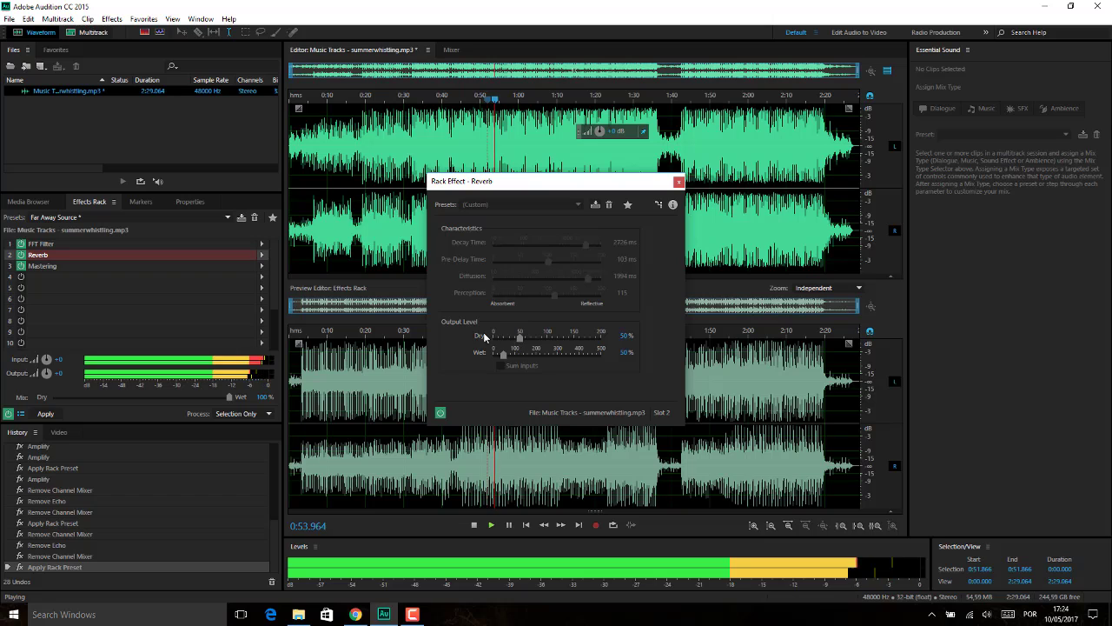
mouse_move(520, 337)
left_mouse_down()
mouse_move(545, 339)
mouse_move(525, 354)
left_mouse_up()
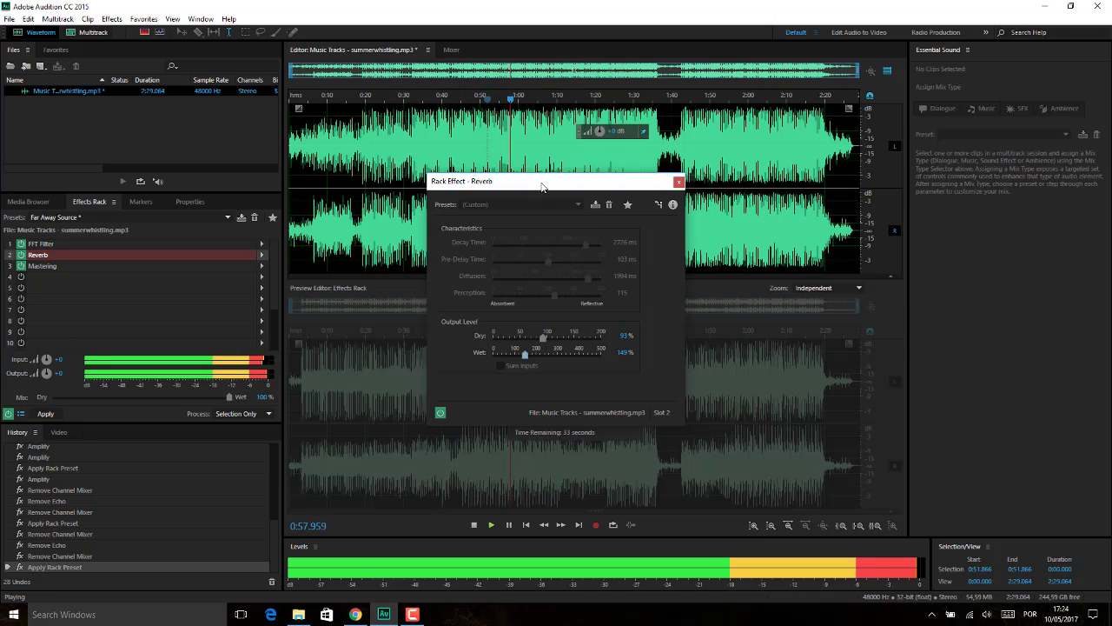
left_click_drag(695, 171, 709, 154)
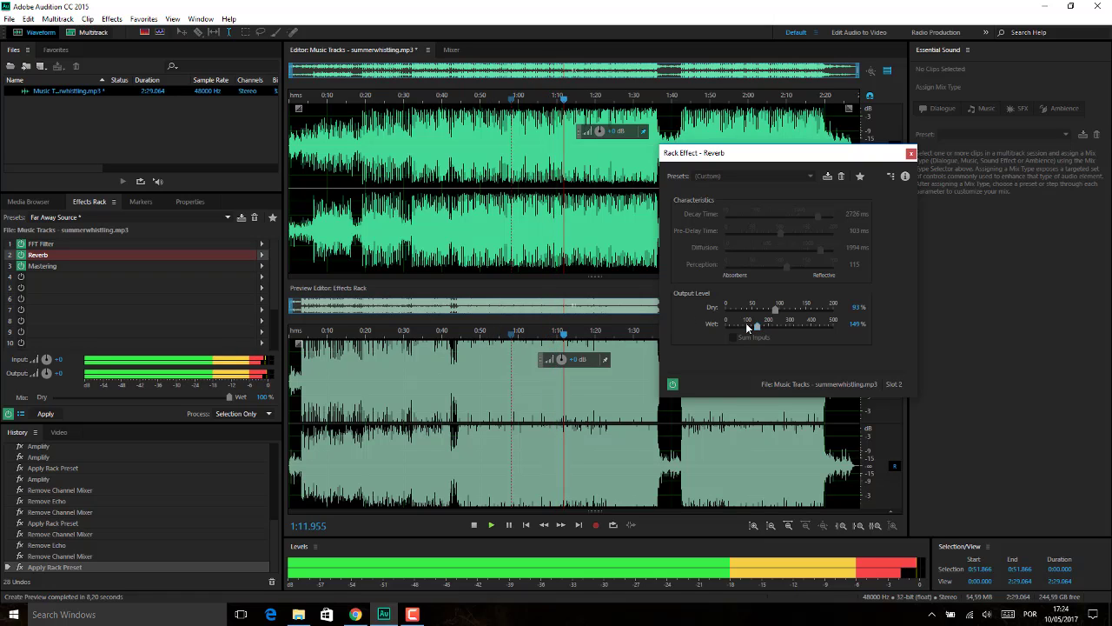
Lower the Reverb output levels to Dry 37% and Wet 16%, stop playback and close the effect window.
left_click_drag(756, 327, 734, 311)
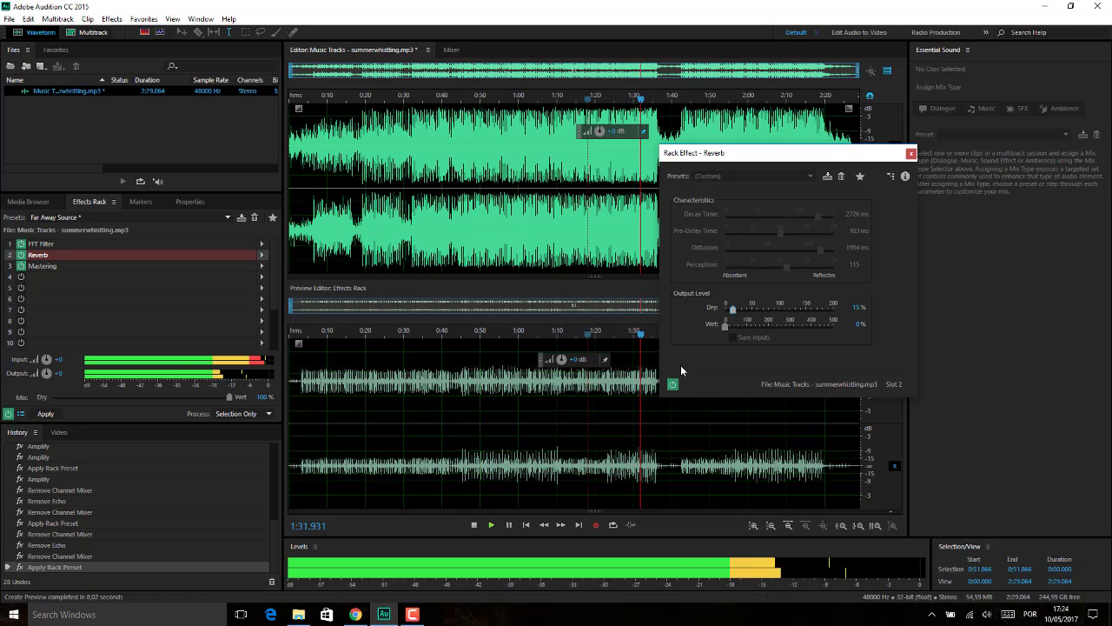
left_click_drag(733, 309, 747, 313)
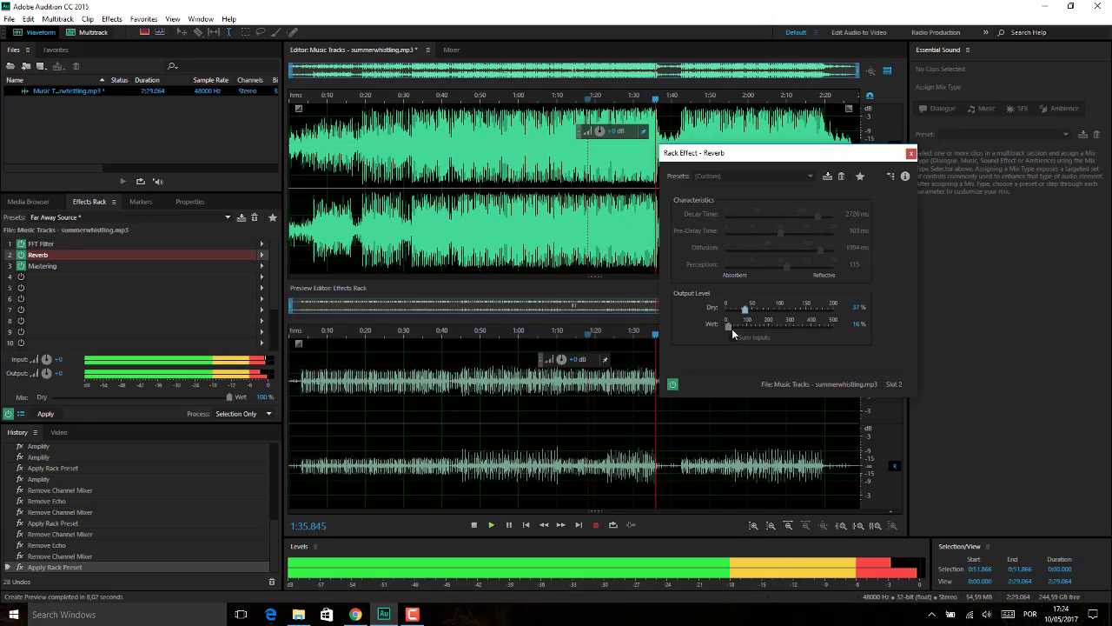
key("space")
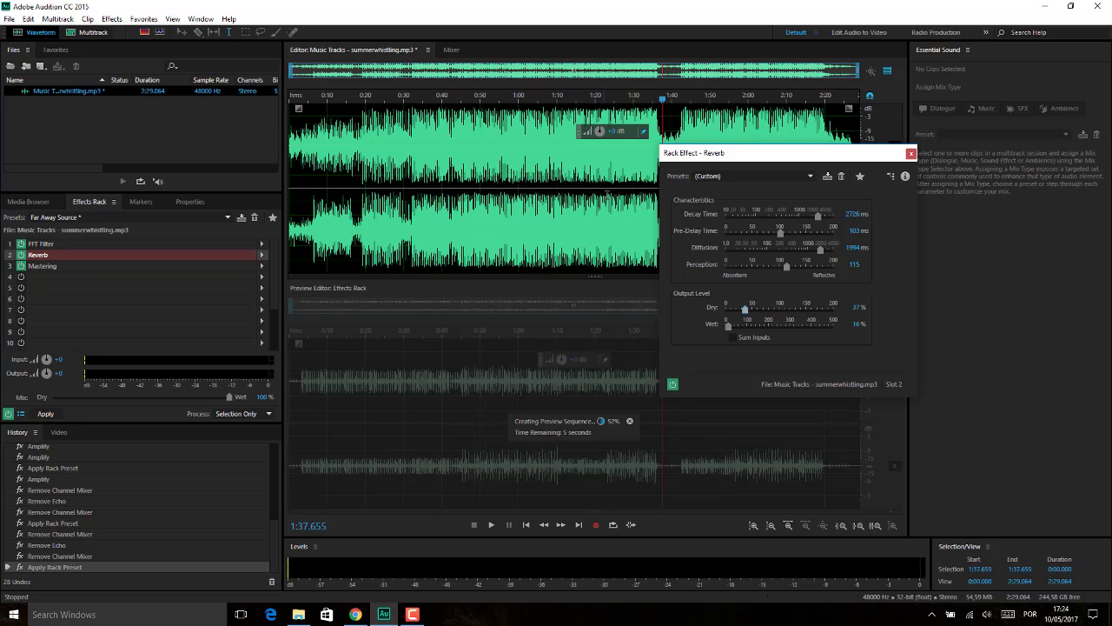
left_click(910, 153)
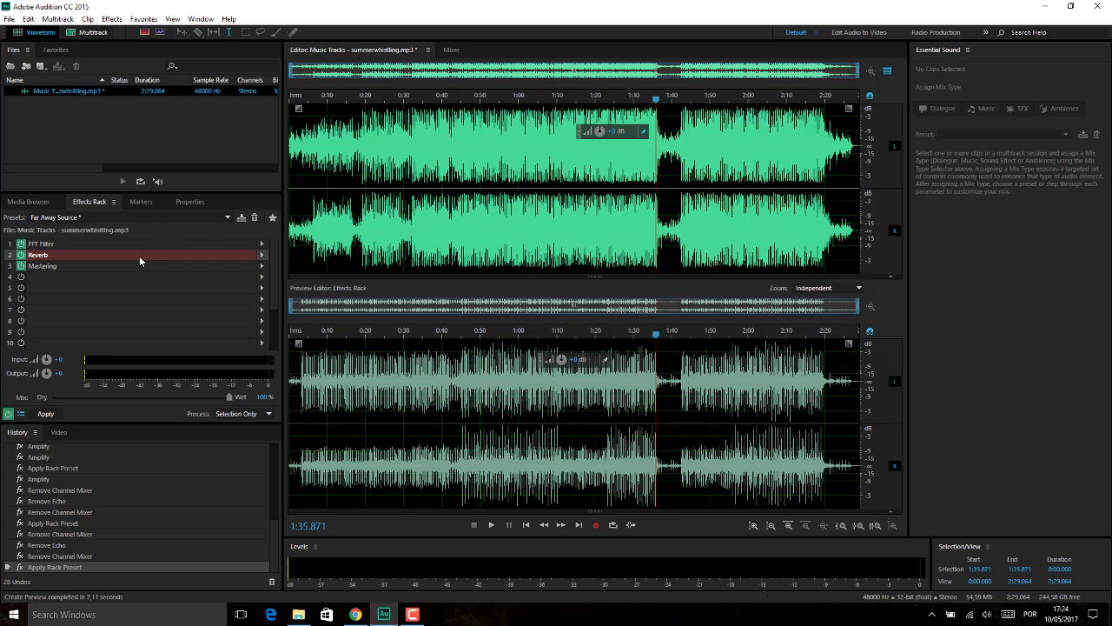
Open the Mastering effect and, during playback, move its high shelf point to about 12926 Hz and 4.7 dB.
left_click(261, 266)
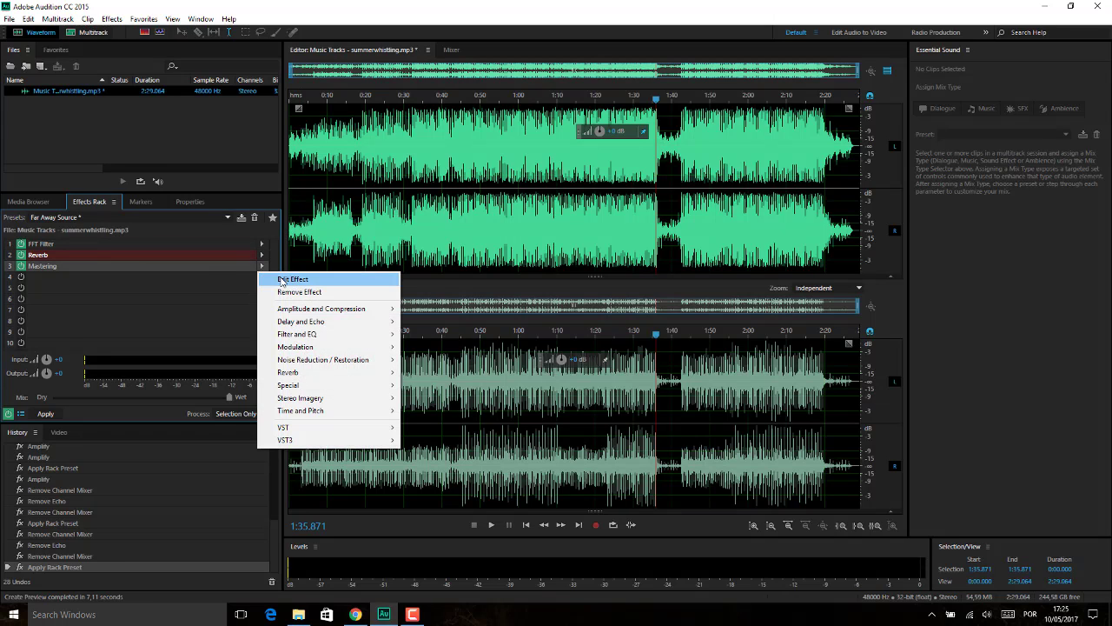
left_click(281, 280)
key("space")
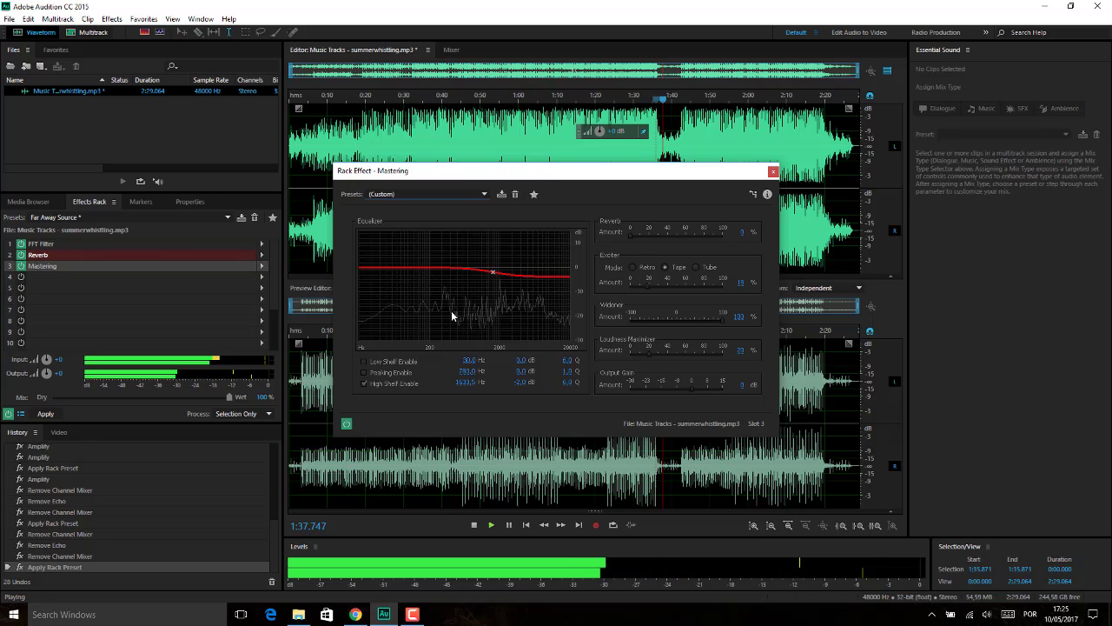
left_click_drag(492, 272, 557, 261)
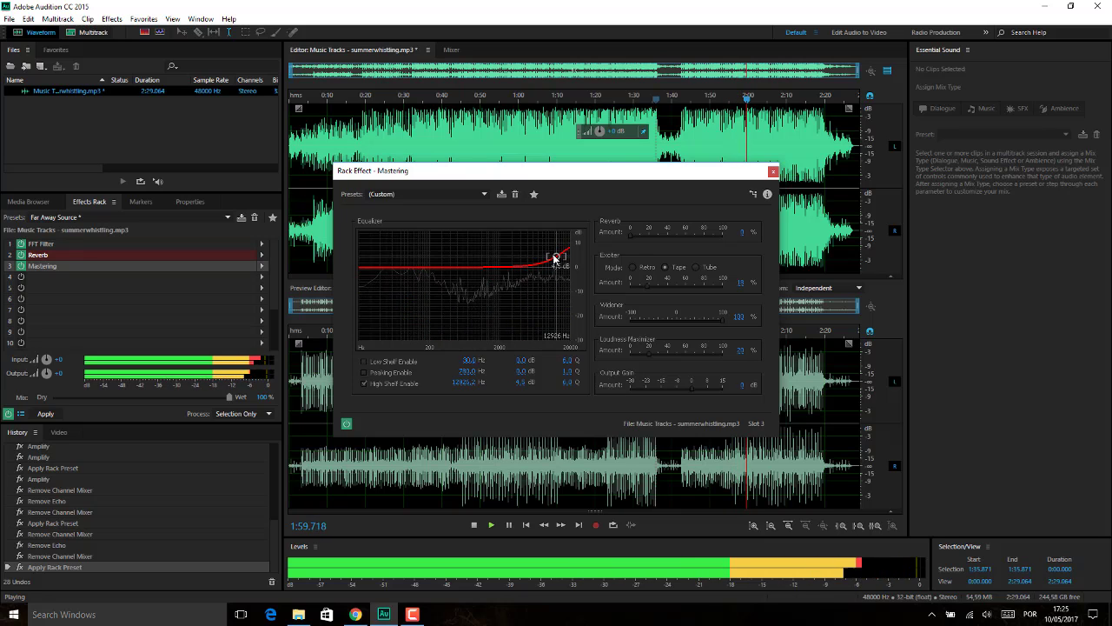
During playback, set Mastering's Reverb to 45%, Exciter to 57%, Widener to about -94%, Loudness Maximizer to 100% and Output Gain to 15 dB.
left_click_drag(632, 234, 674, 231)
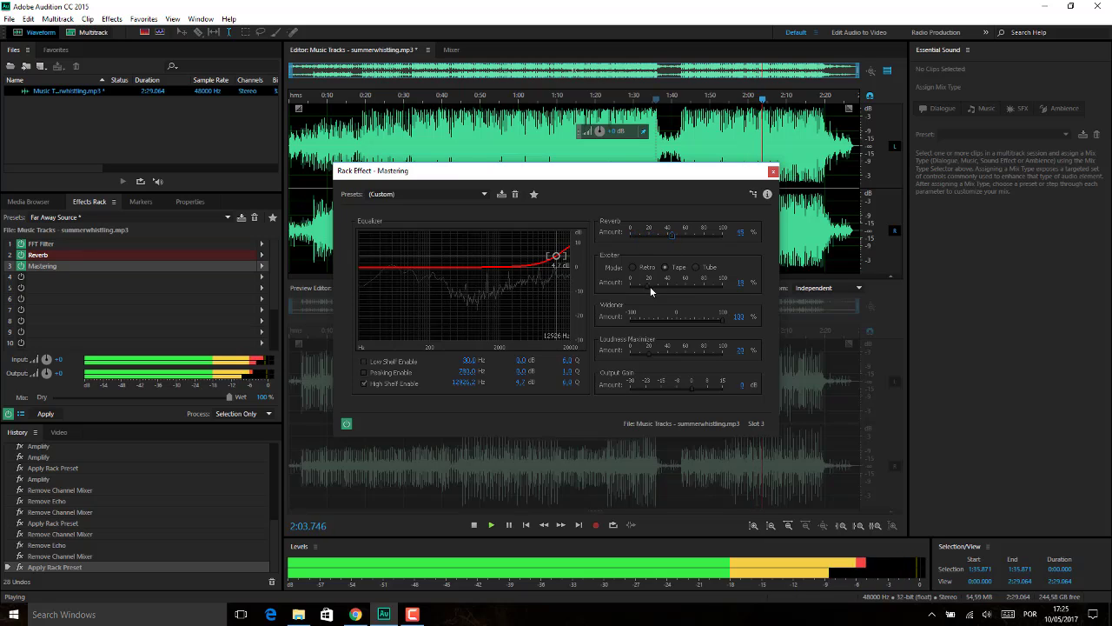
left_click_drag(677, 283, 666, 312)
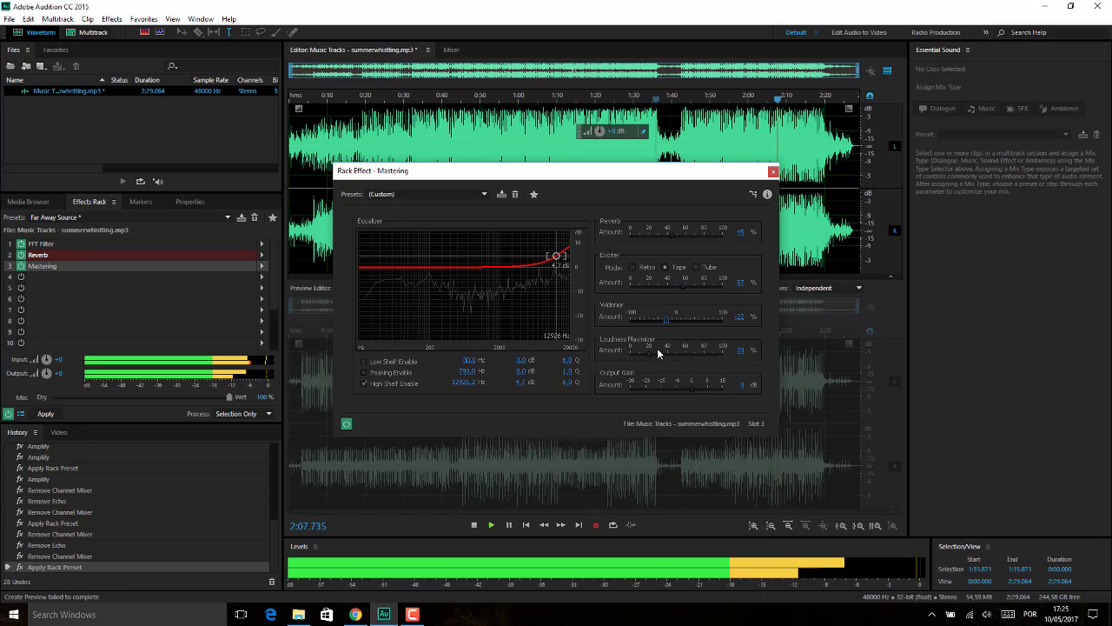
left_click_drag(652, 353, 755, 354)
left_click_drag(691, 386, 723, 383)
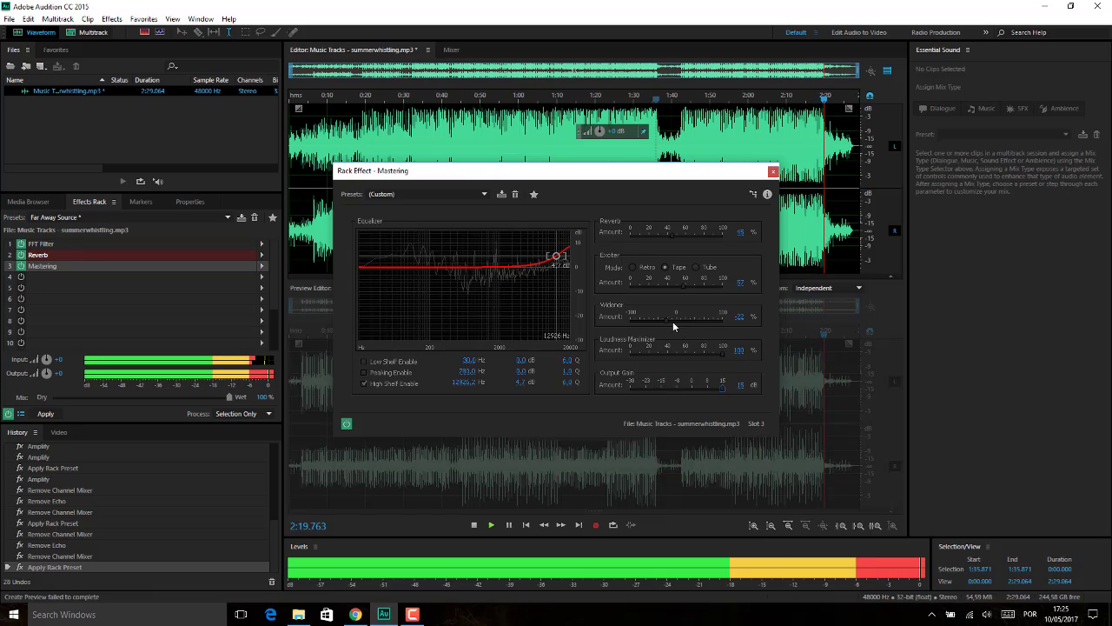
left_click_drag(673, 319, 631, 314)
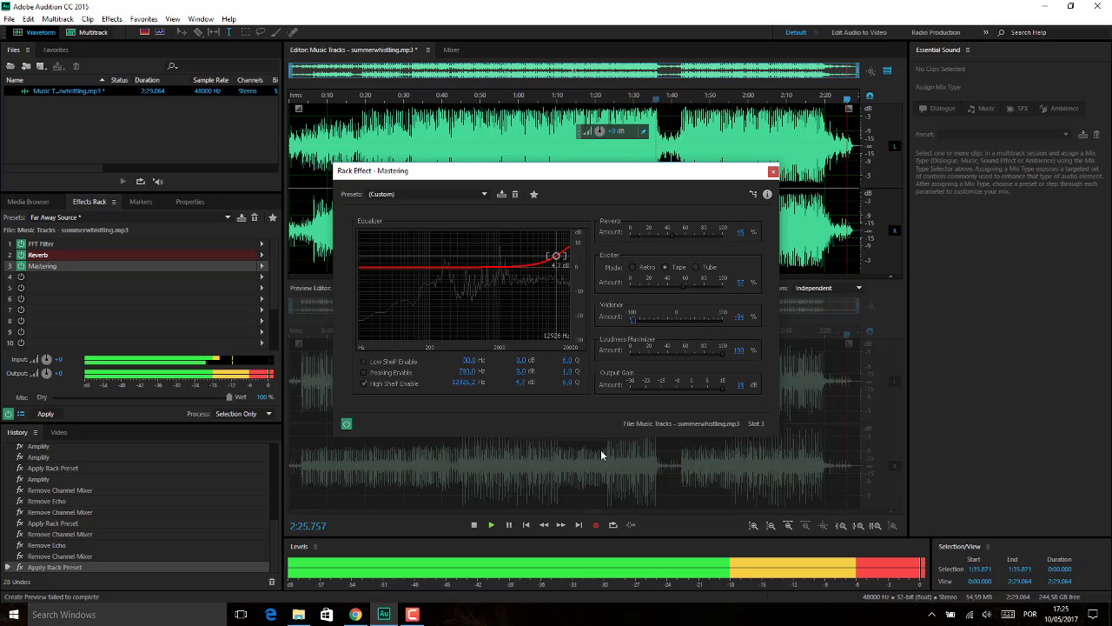
key("space")
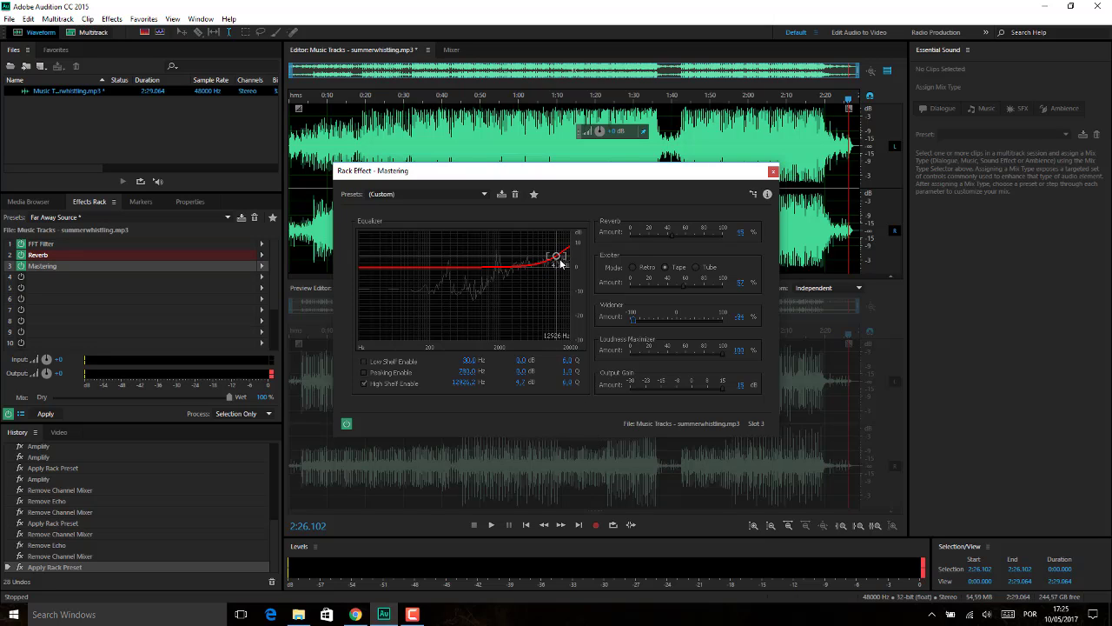
Move Mastering's high shelf to about 600 Hz and -3 dB, set Widener to about -60%, and reduce Output Gain to slightly above 0 dB.
left_click_drag(556, 259, 464, 275)
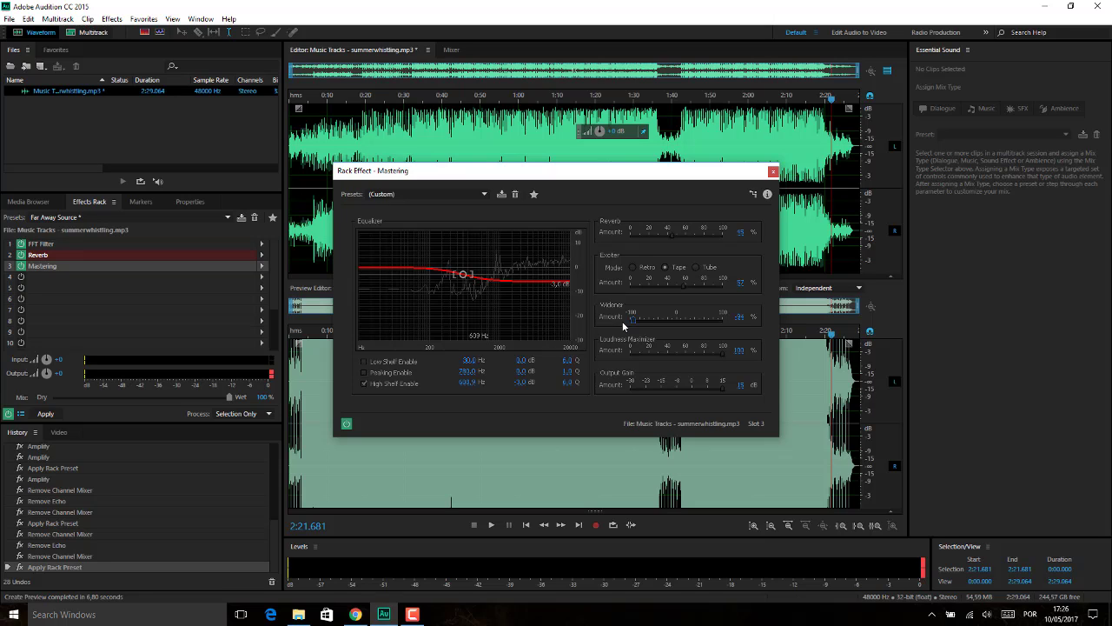
key("space")
key("space")
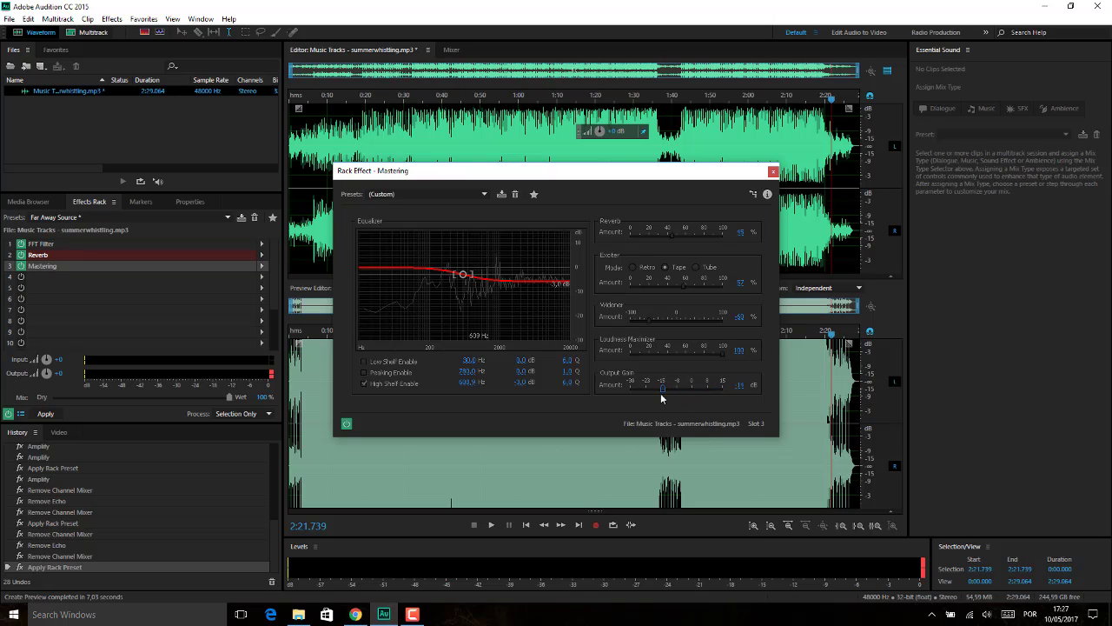
left_click(698, 389)
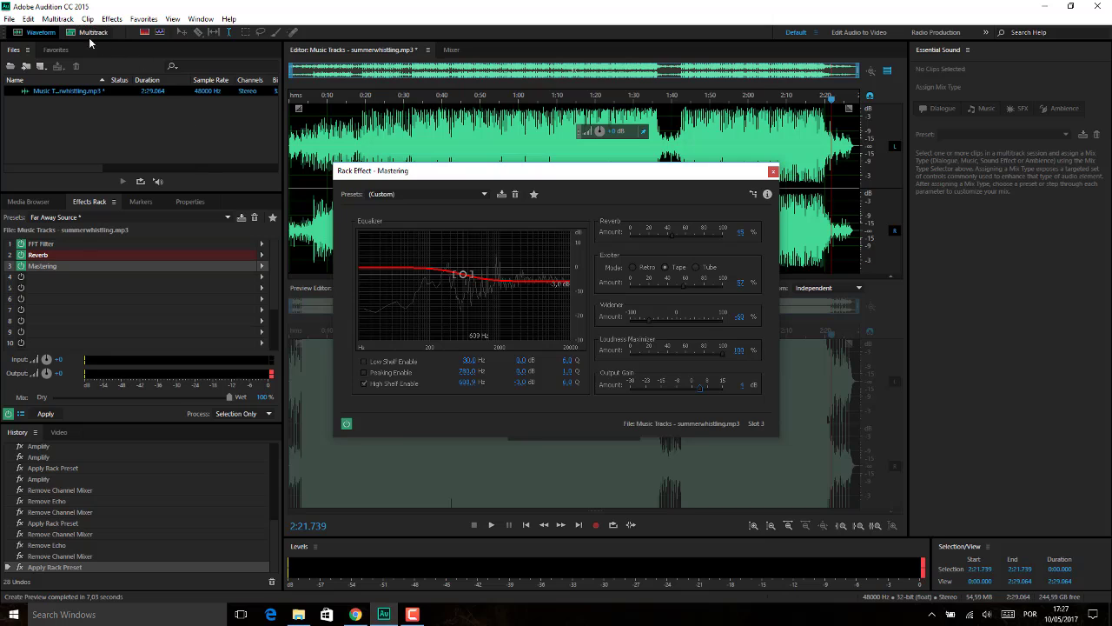
left_click(113, 20)
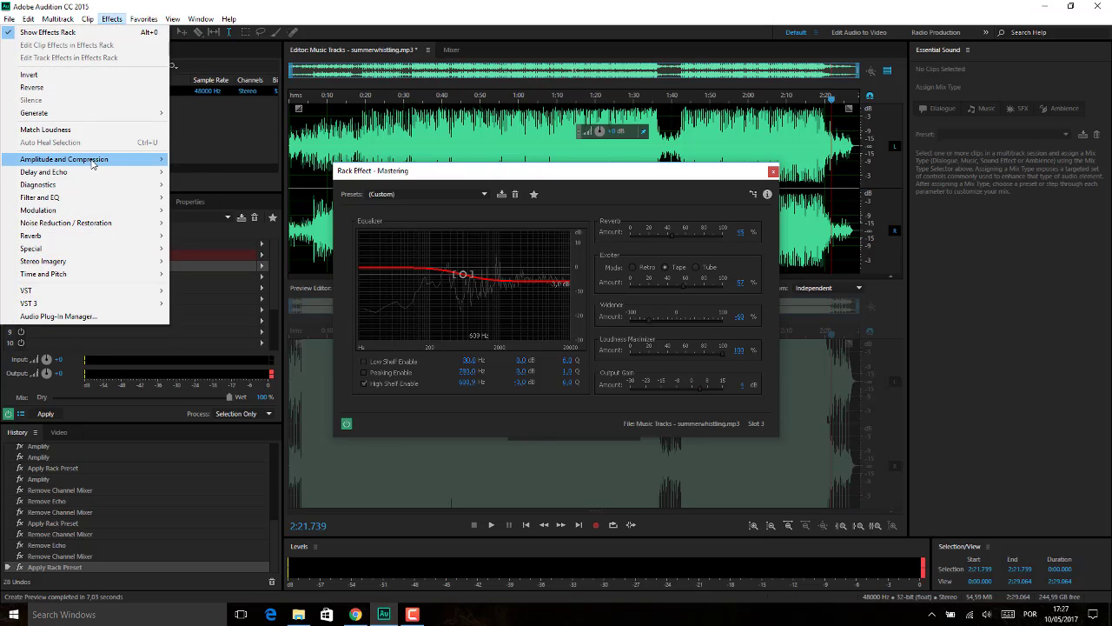
mouse_move(93, 164)
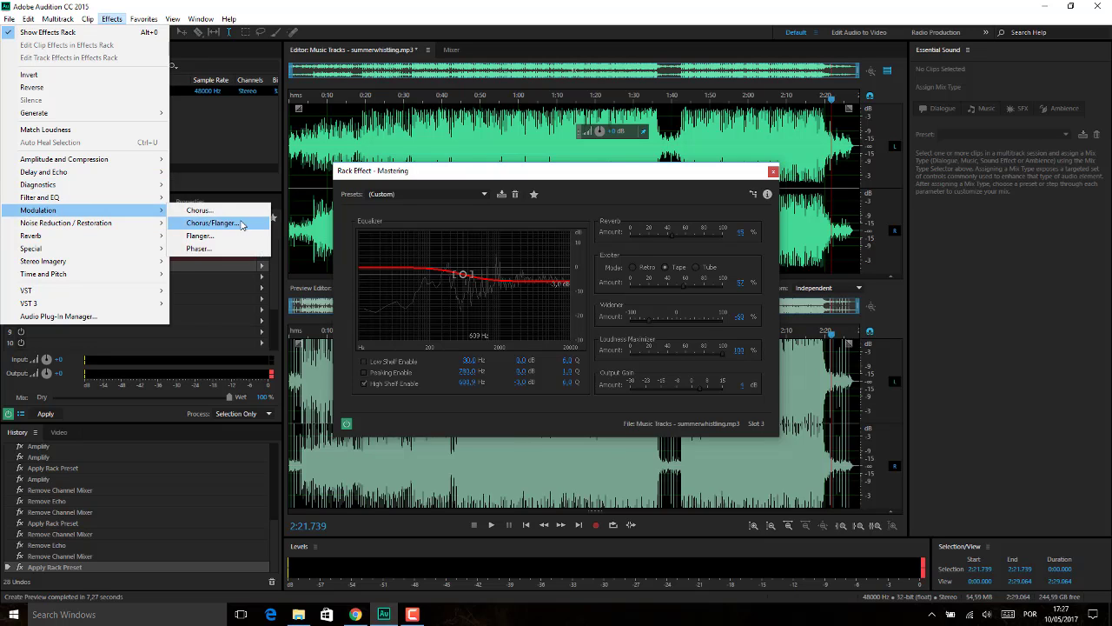
left_click(267, 133)
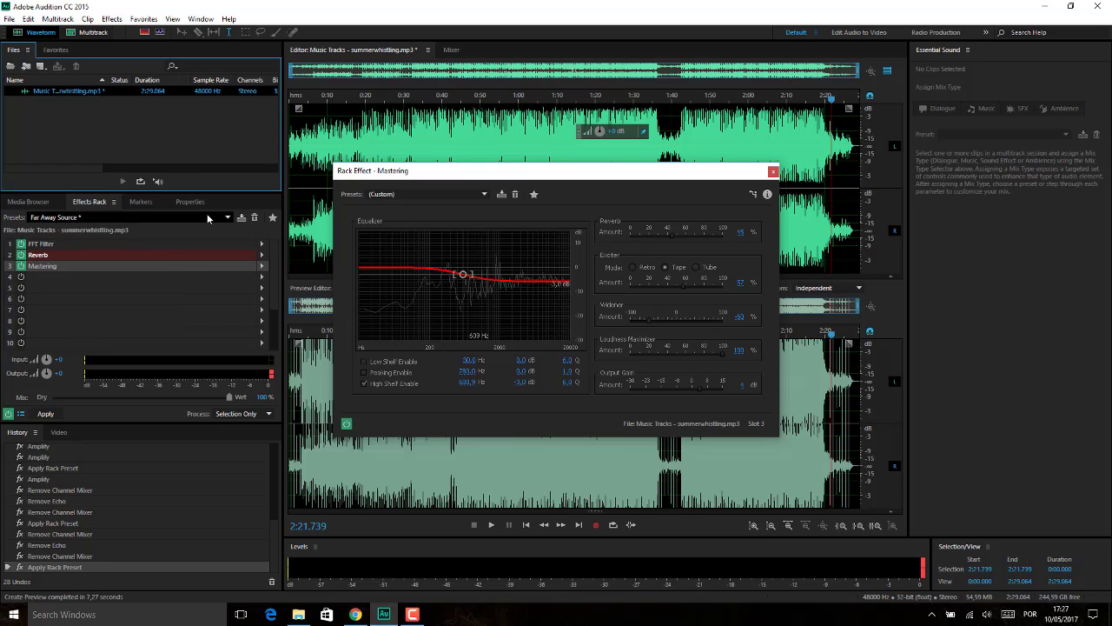
Close the Mastering effect window and place the playhead at about 0:53.8.
left_click(774, 172)
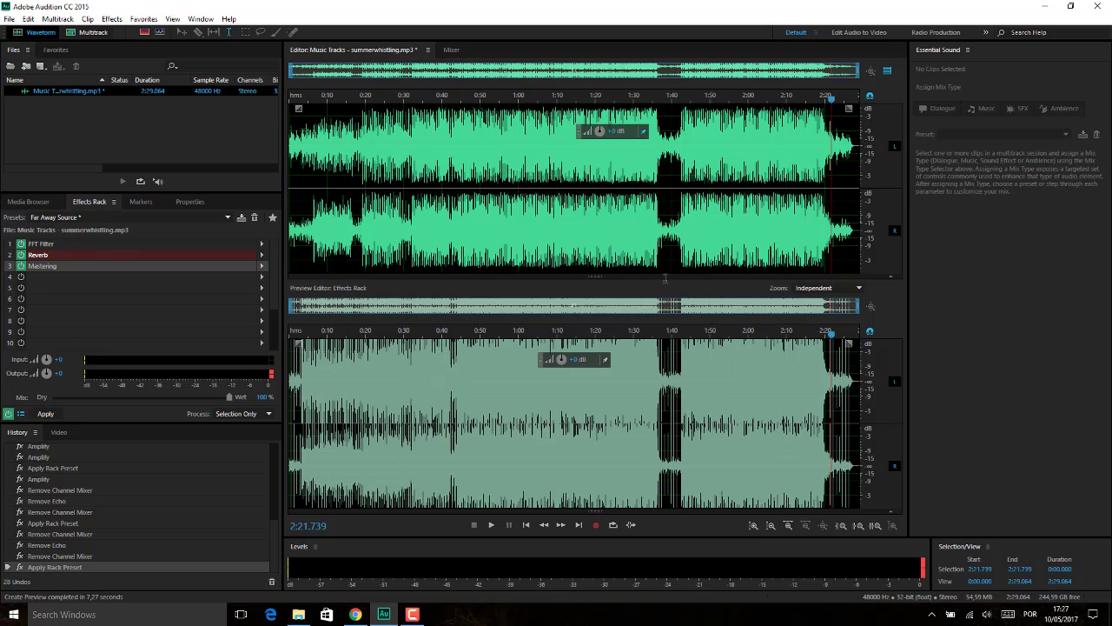
left_click(494, 396)
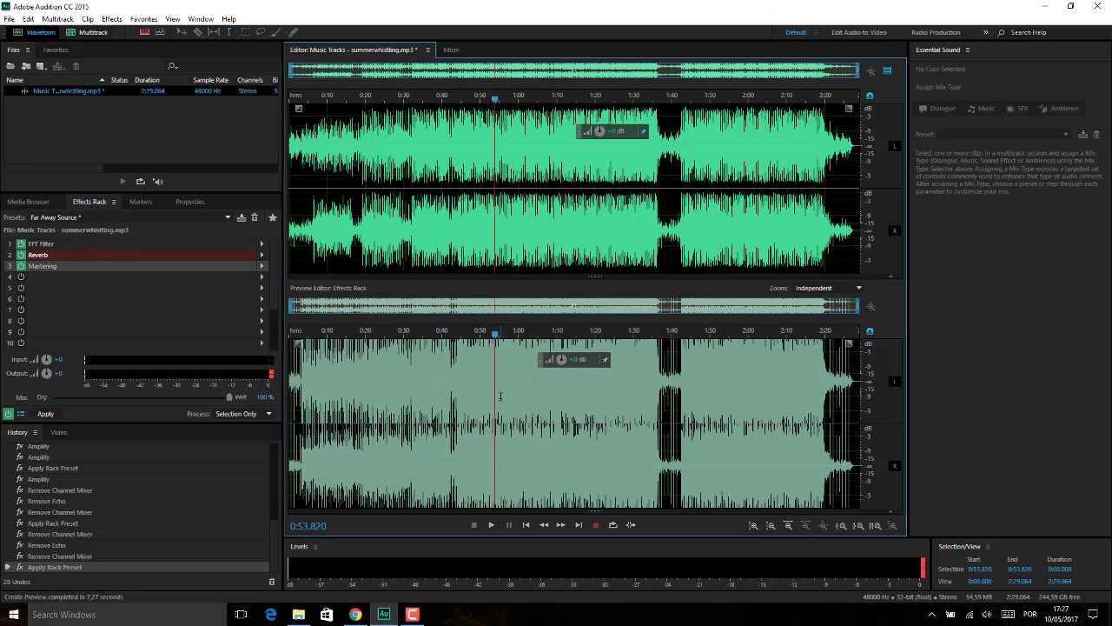